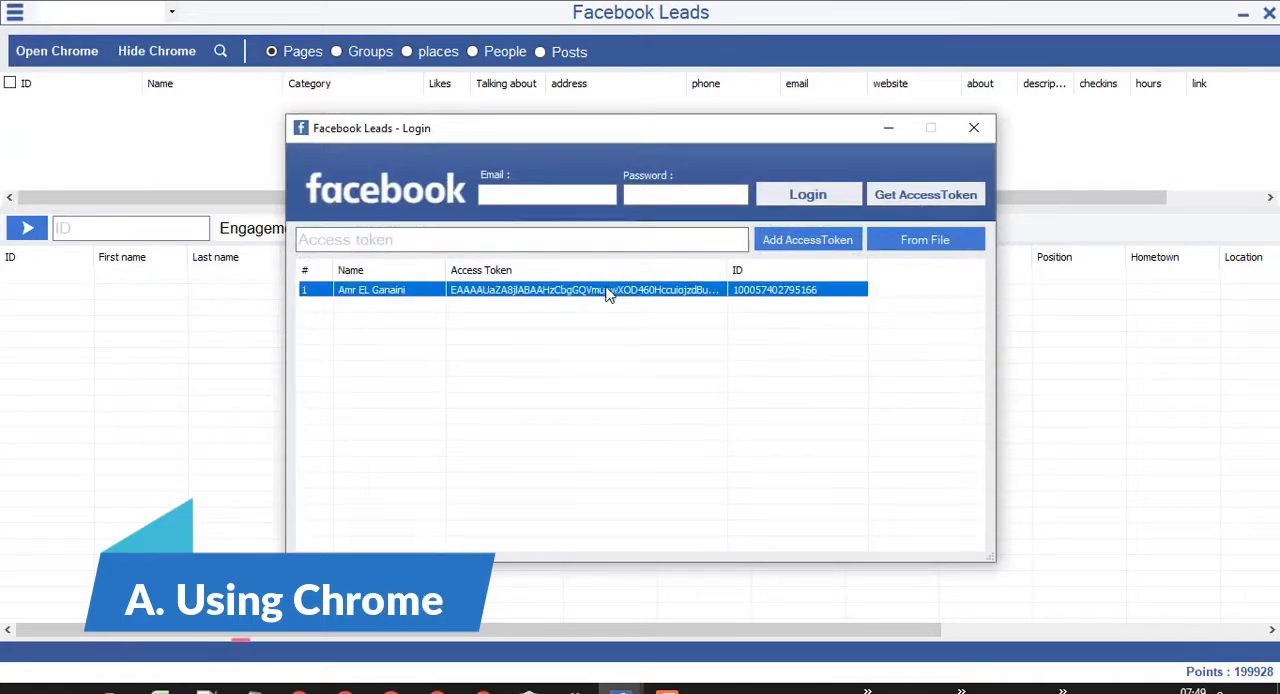
Close the login window and open the Facebook browser window, widening it.
{"action": "left_click", "coordinate": [976, 134]}
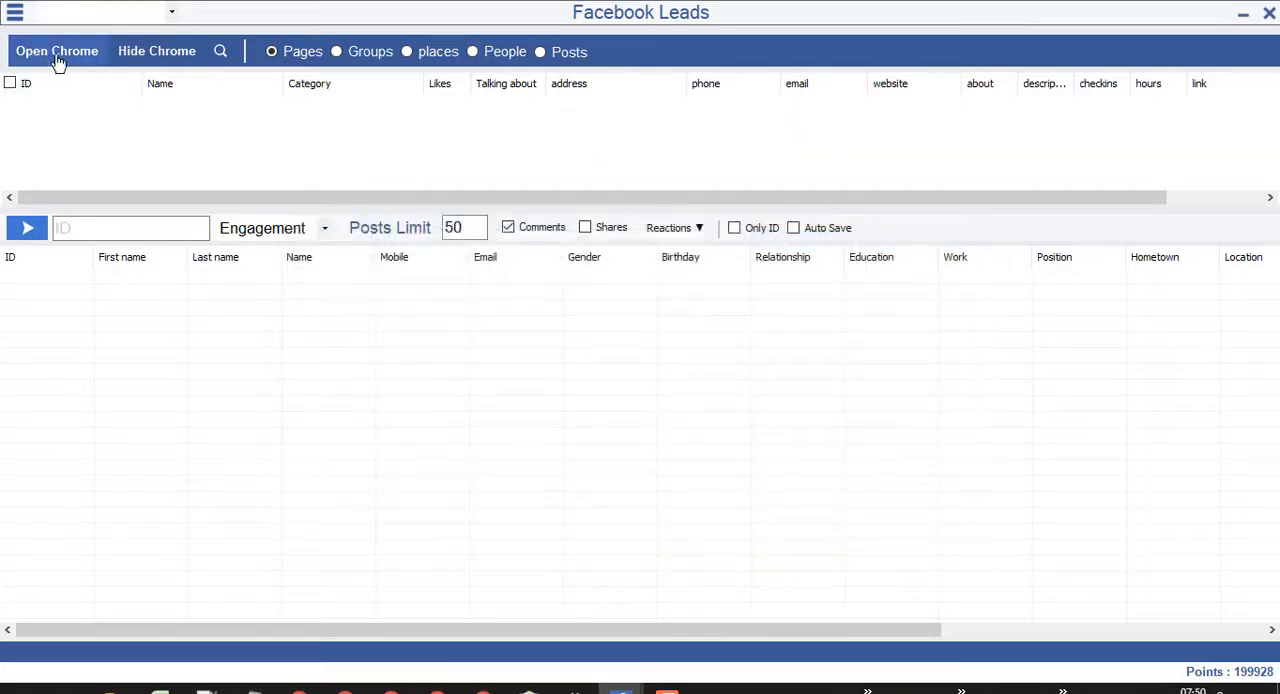
{"action": "left_click", "coordinate": [57, 58]}
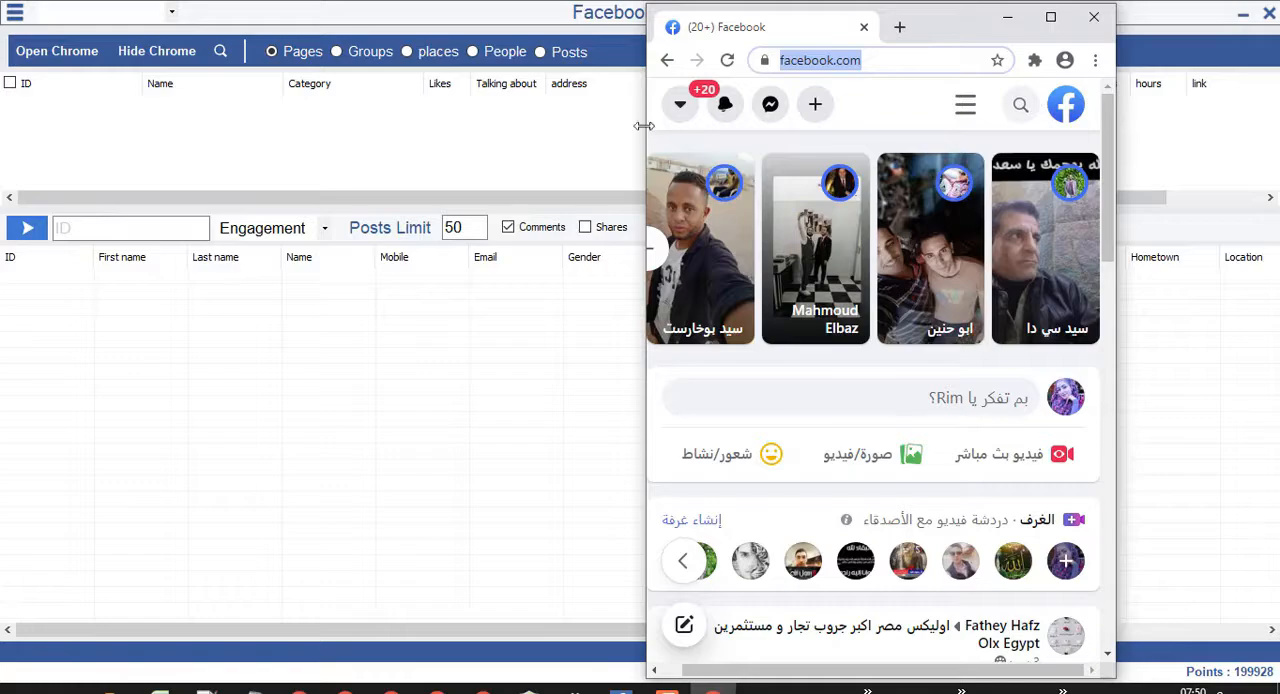
{"action": "left_click_drag", "start_coordinate": [643, 126], "coordinate": [384, 126]}
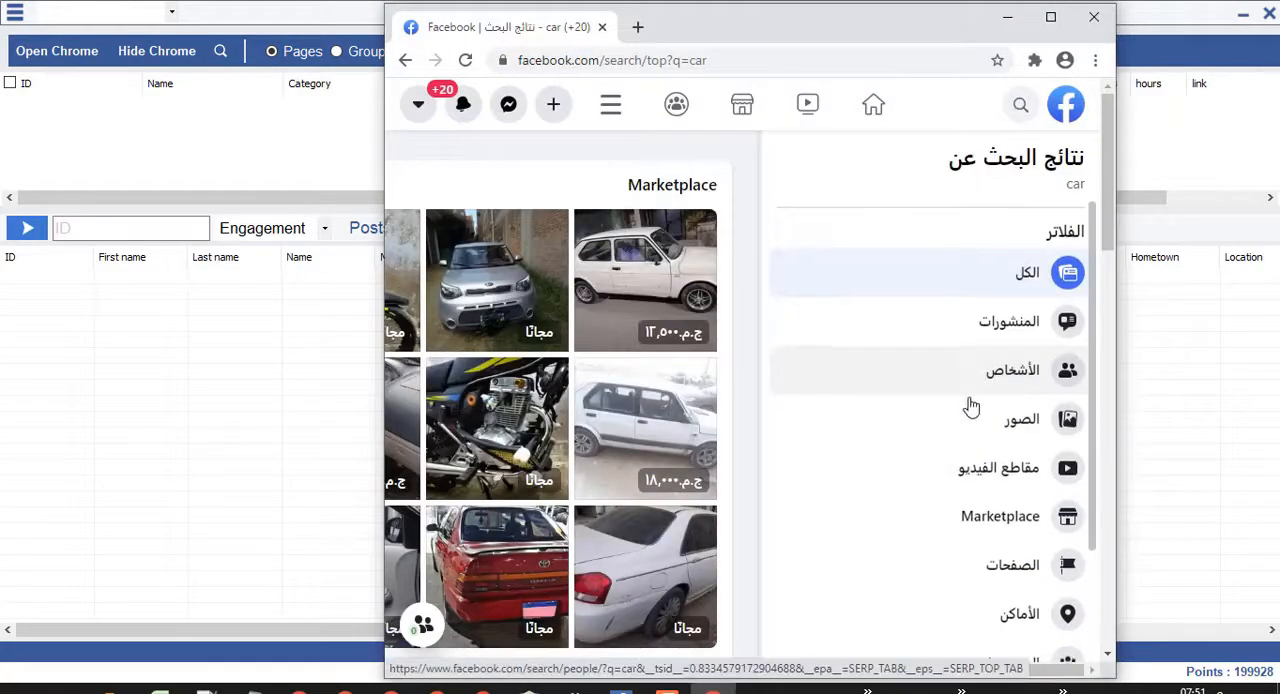
Show the pages (الصفحات) found for the search term car and limit them to the location القاهرة.
{"action": "scroll", "coordinate": [986, 388], "scroll_direction": "down", "scroll_amount": 3}
{"action": "left_click", "coordinate": [990, 396]}
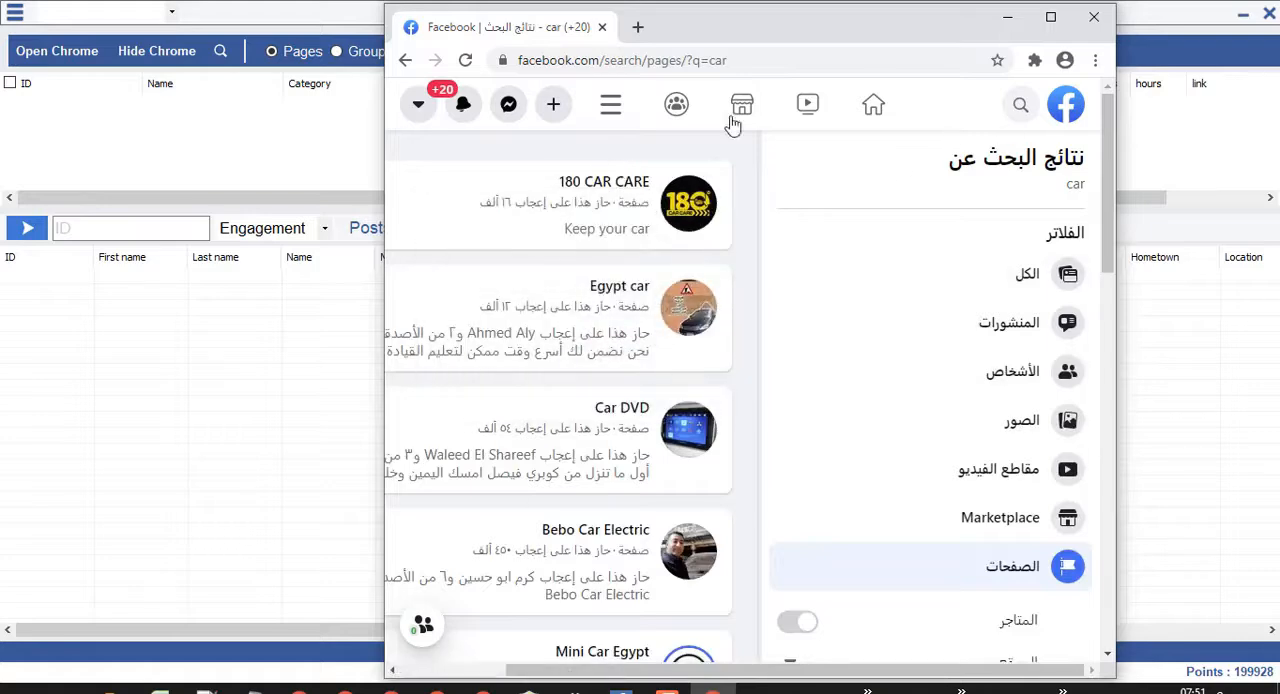
{"action": "scroll", "coordinate": [944, 370], "scroll_direction": "down", "scroll_amount": 2}
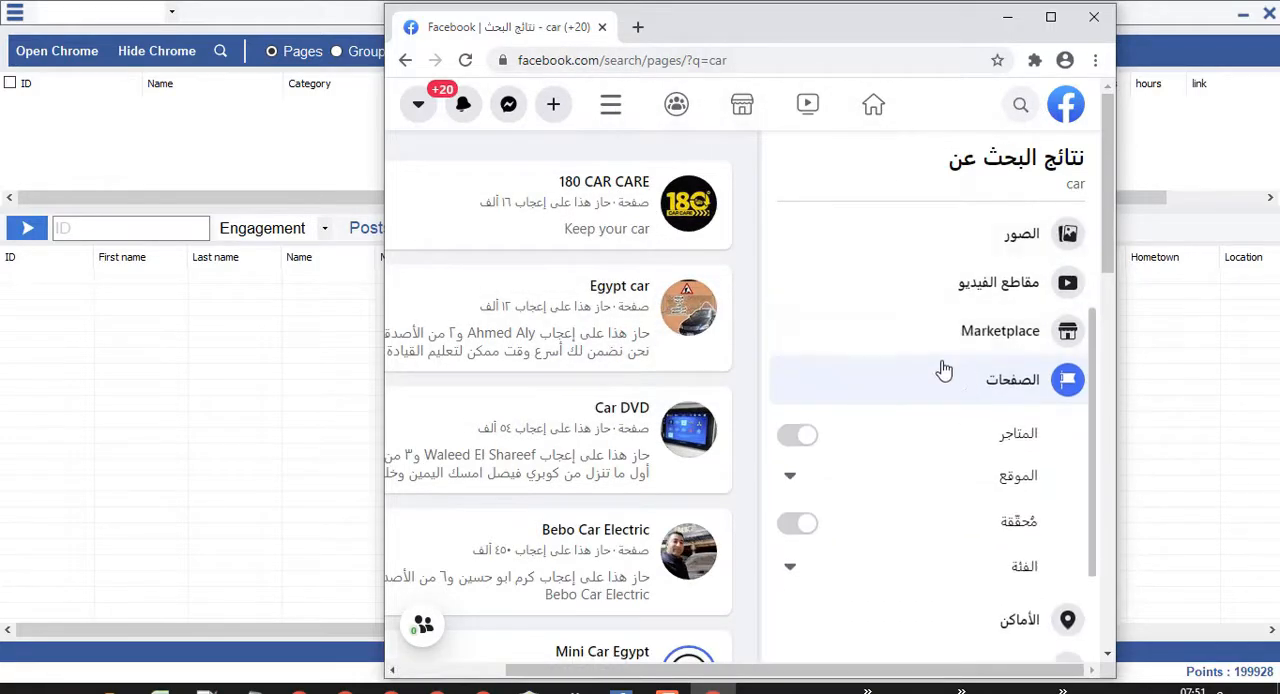
{"action": "scroll", "coordinate": [944, 370], "scroll_direction": "down", "scroll_amount": 1}
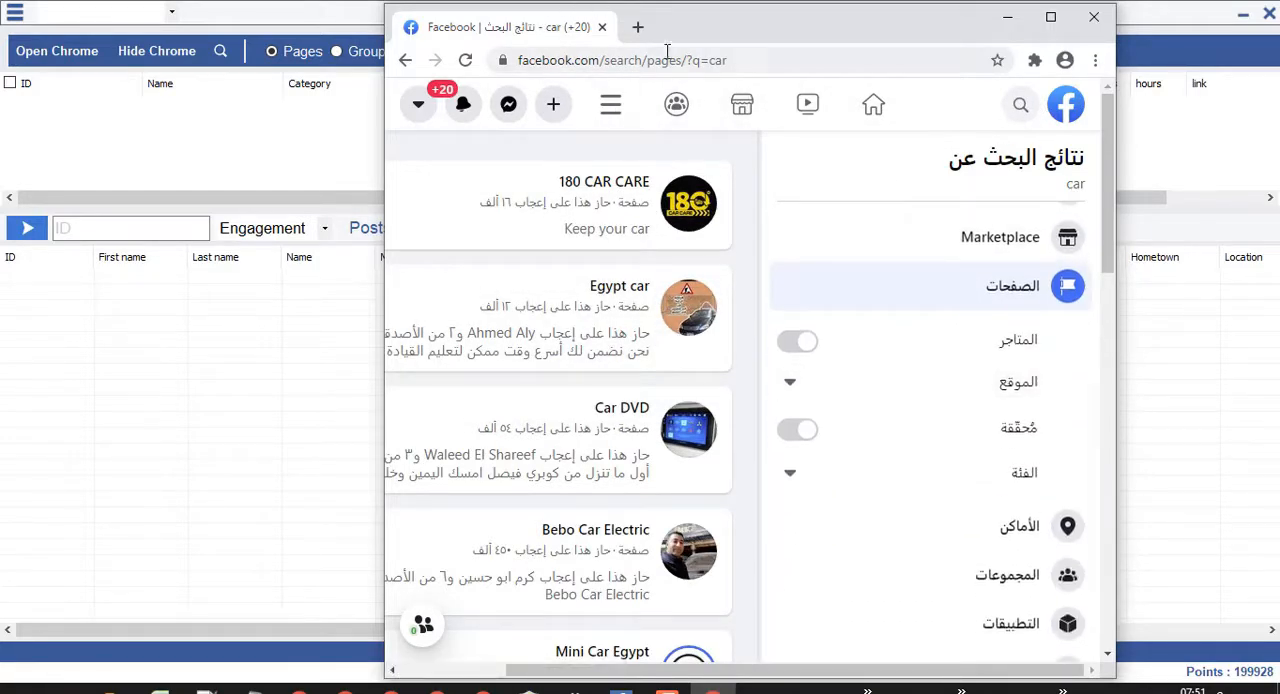
{"action": "left_click", "coordinate": [797, 343]}
{"action": "left_click", "coordinate": [797, 343]}
{"action": "left_click", "coordinate": [960, 383]}
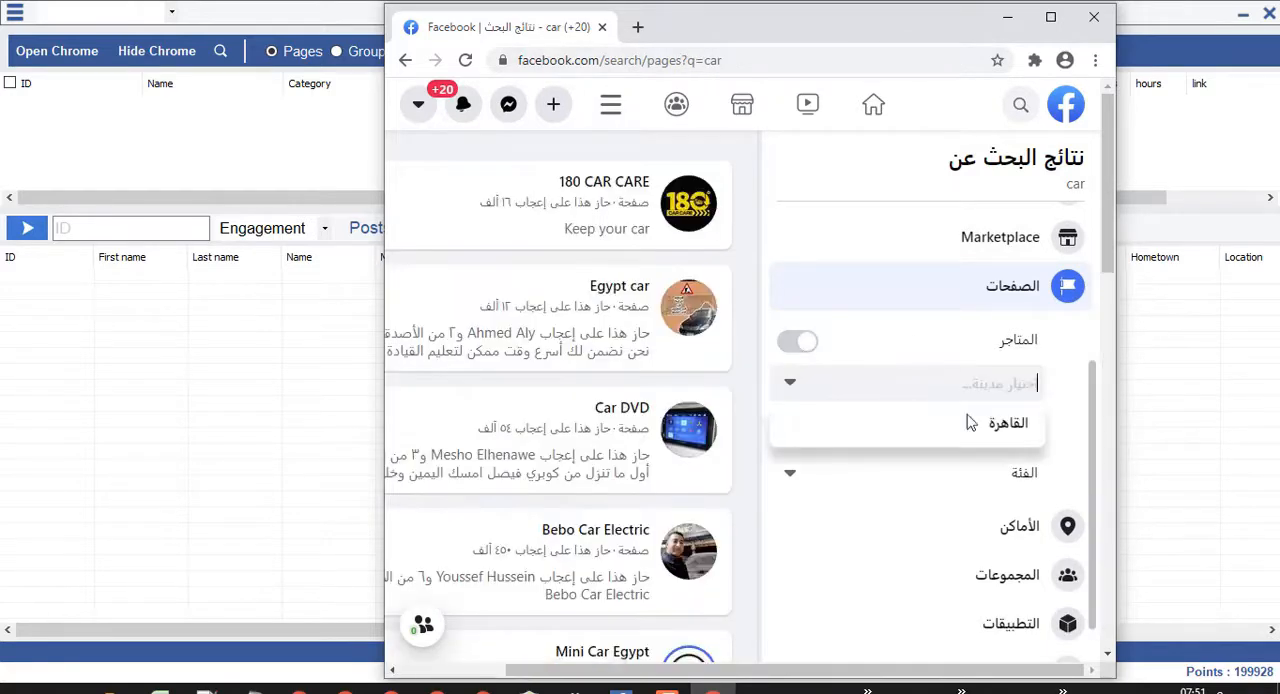
{"action": "left_click", "coordinate": [1000, 423]}
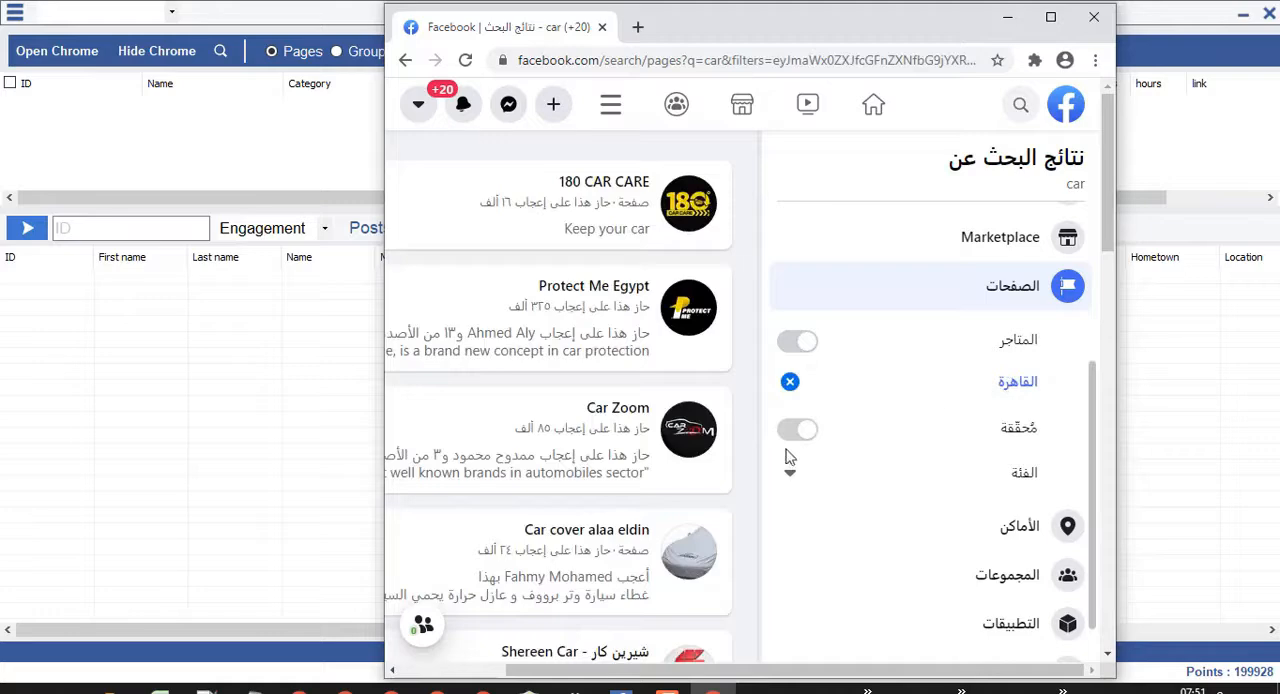
Try the verified-pages filter (مُحقّقة) and look through the page category options.
{"action": "left_click", "coordinate": [800, 432]}
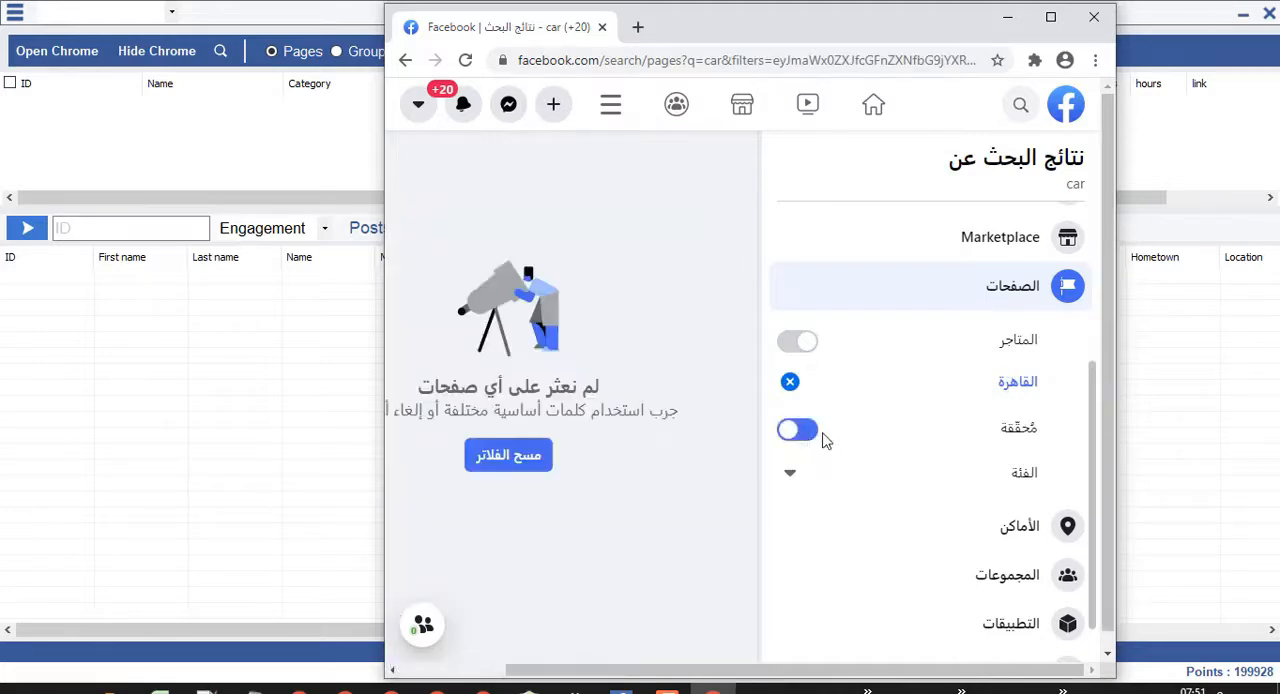
{"action": "left_click", "coordinate": [809, 431]}
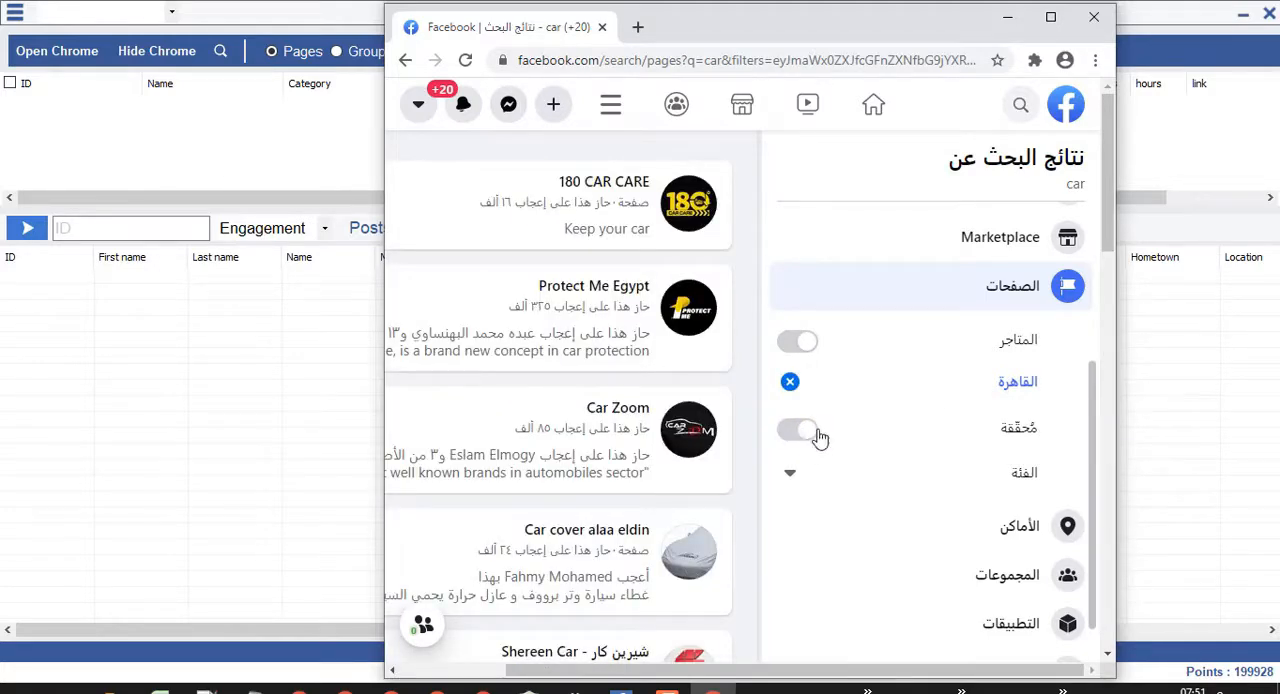
{"action": "left_click", "coordinate": [860, 480]}
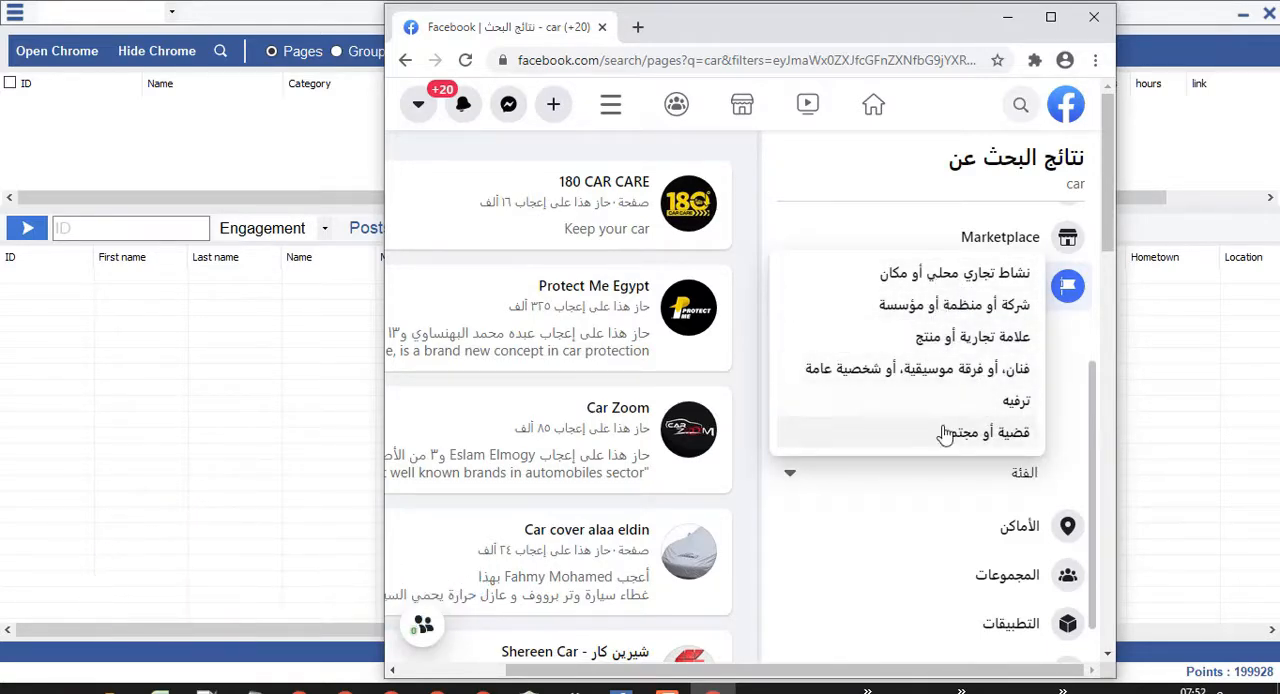
{"action": "left_click", "coordinate": [880, 483]}
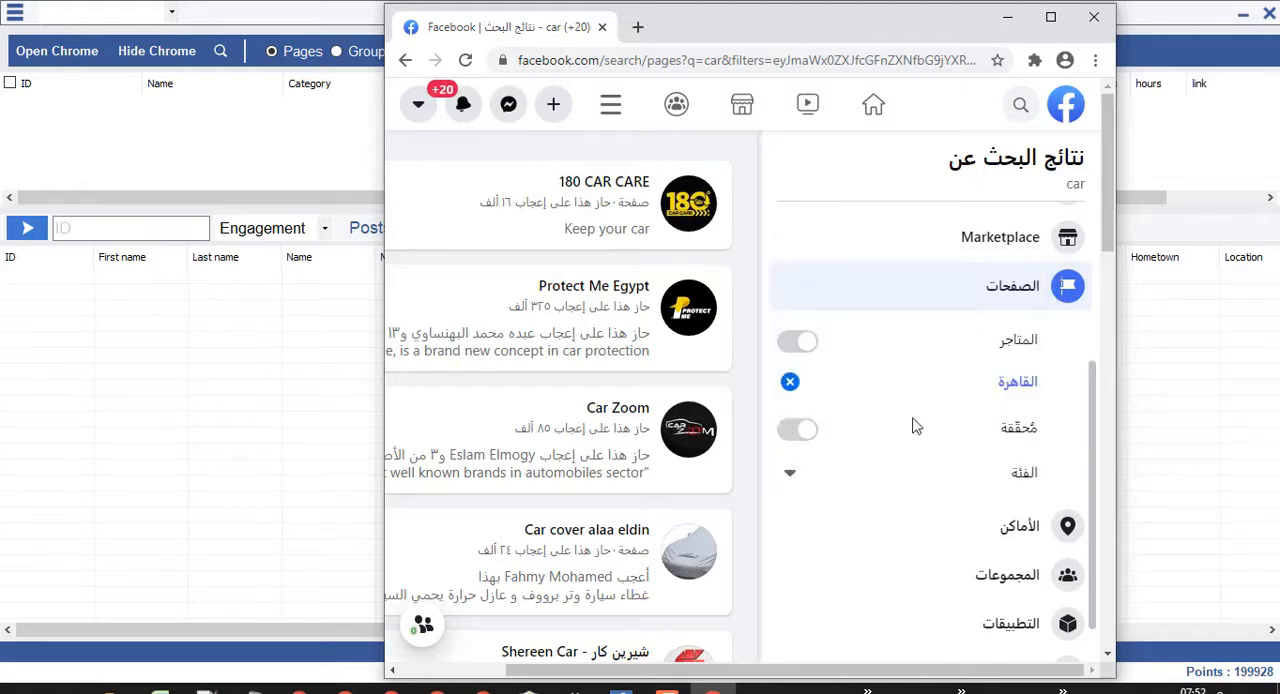
Start extracting the filtered car pages and bring the results table to the front.
{"action": "left_click", "coordinate": [220, 51]}
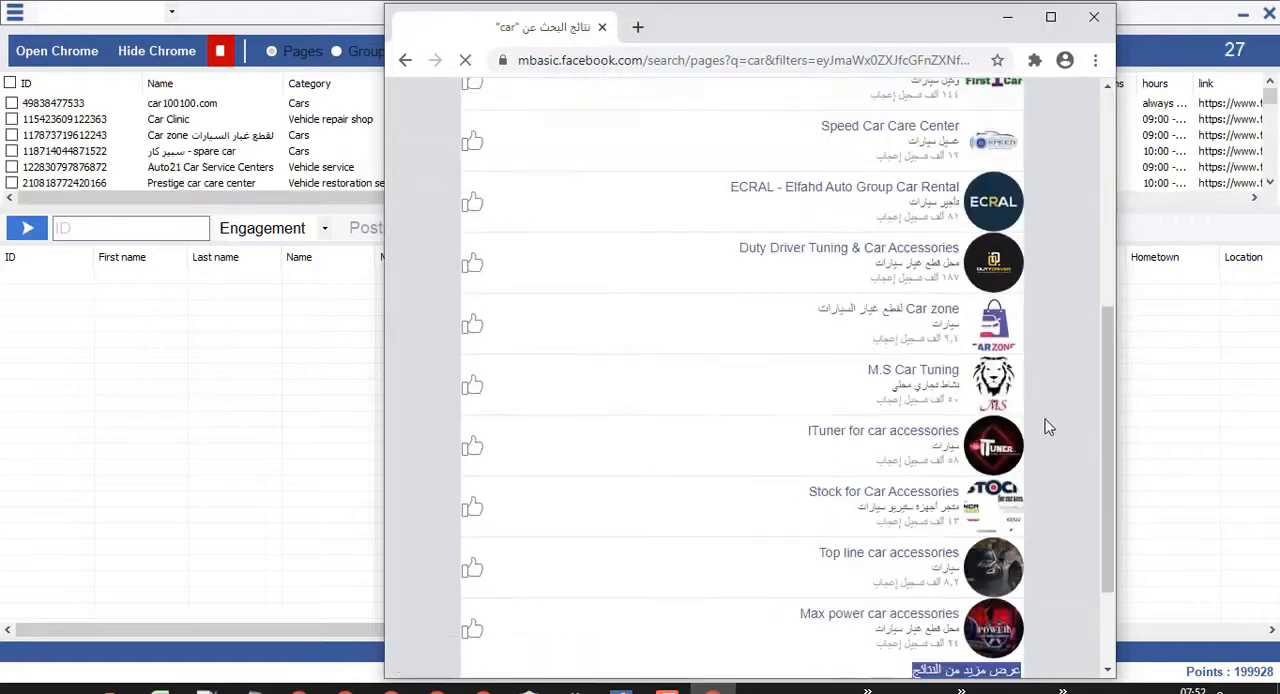
{"action": "left_click", "coordinate": [368, 117]}
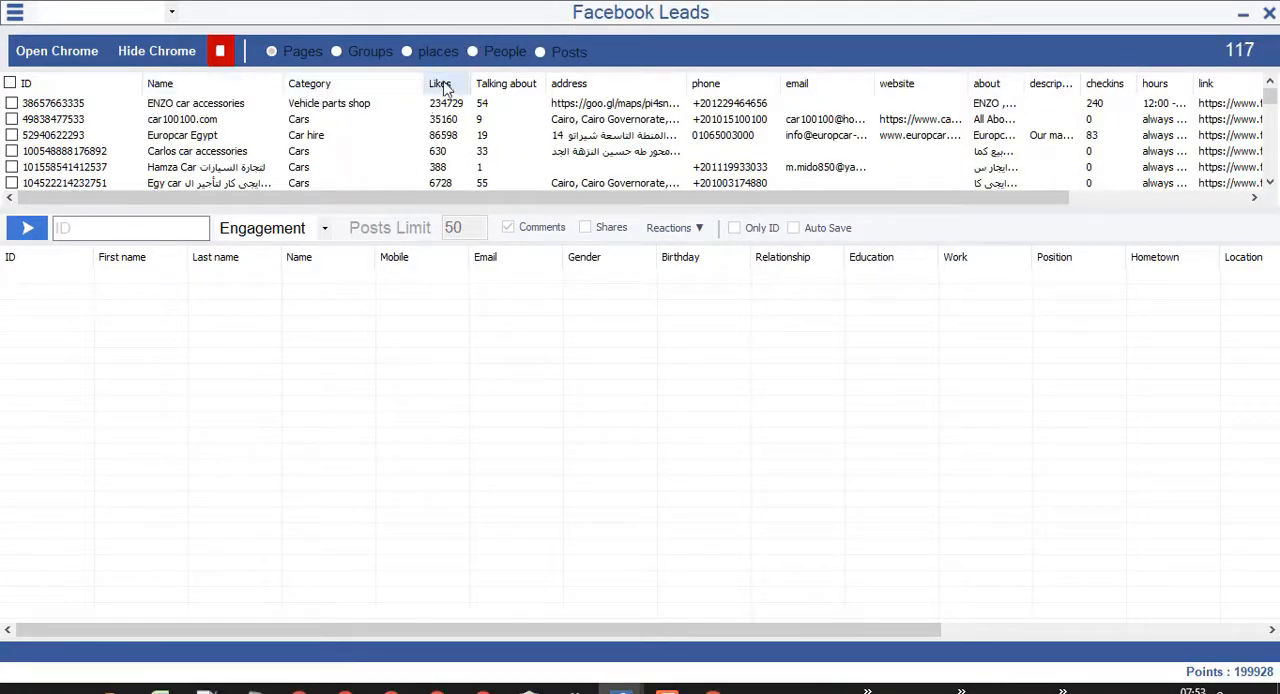
Widen the address, about and description columns of the extracted pages table.
{"action": "double_click", "coordinate": [687, 77]}
{"action": "left_click_drag", "start_coordinate": [866, 195], "coordinate": [1057, 194]}
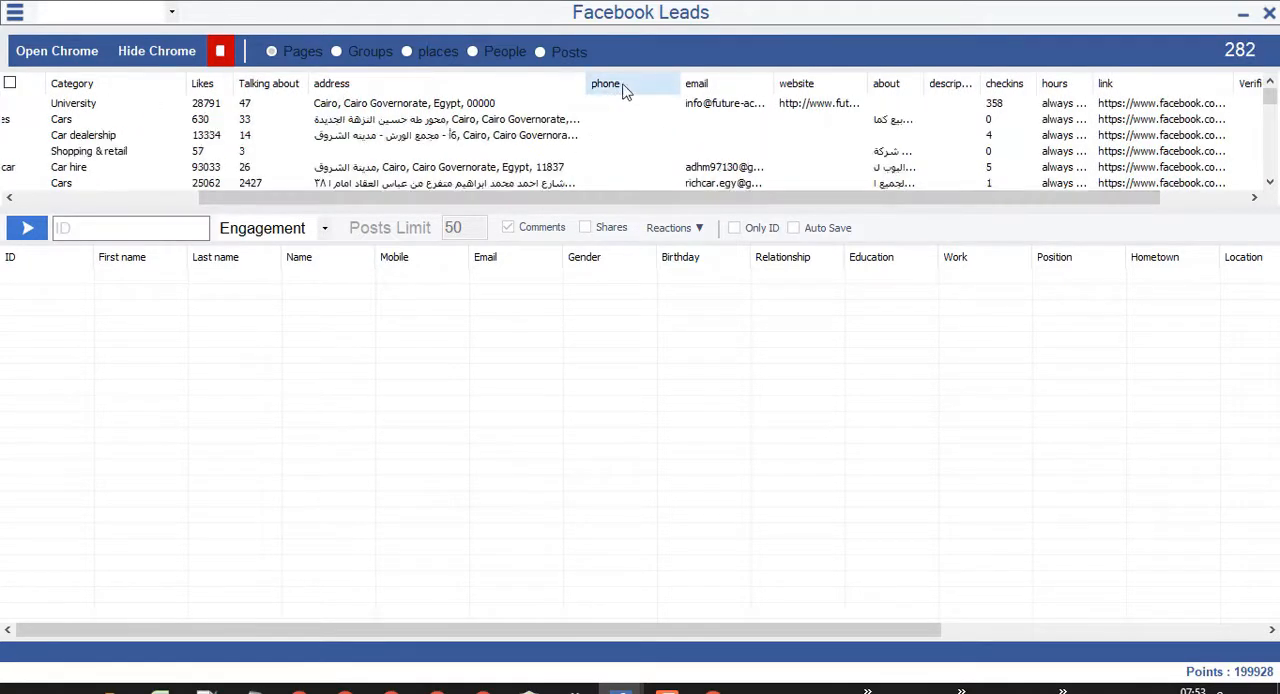
{"action": "left_click_drag", "start_coordinate": [918, 79], "coordinate": [1006, 78]}
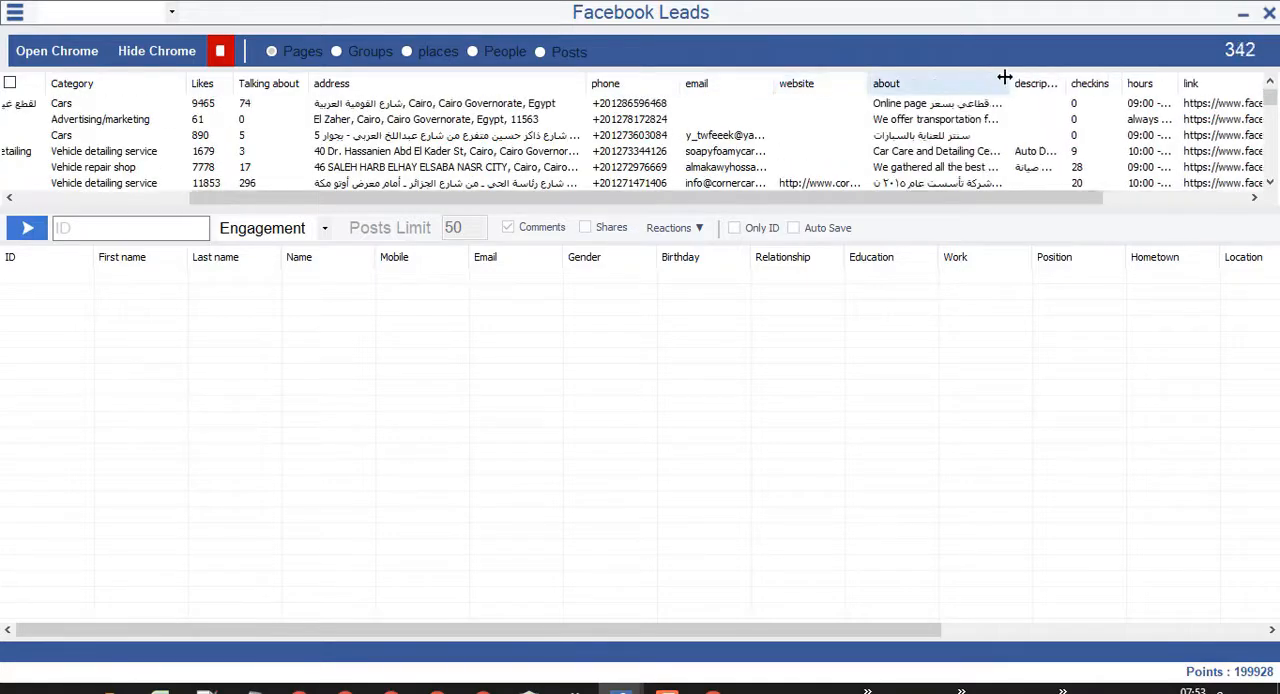
{"action": "left_click_drag", "start_coordinate": [912, 198], "coordinate": [1044, 198]}
{"action": "left_click_drag", "start_coordinate": [885, 77], "coordinate": [961, 78]}
{"action": "left_click_drag", "start_coordinate": [926, 200], "coordinate": [990, 200]}
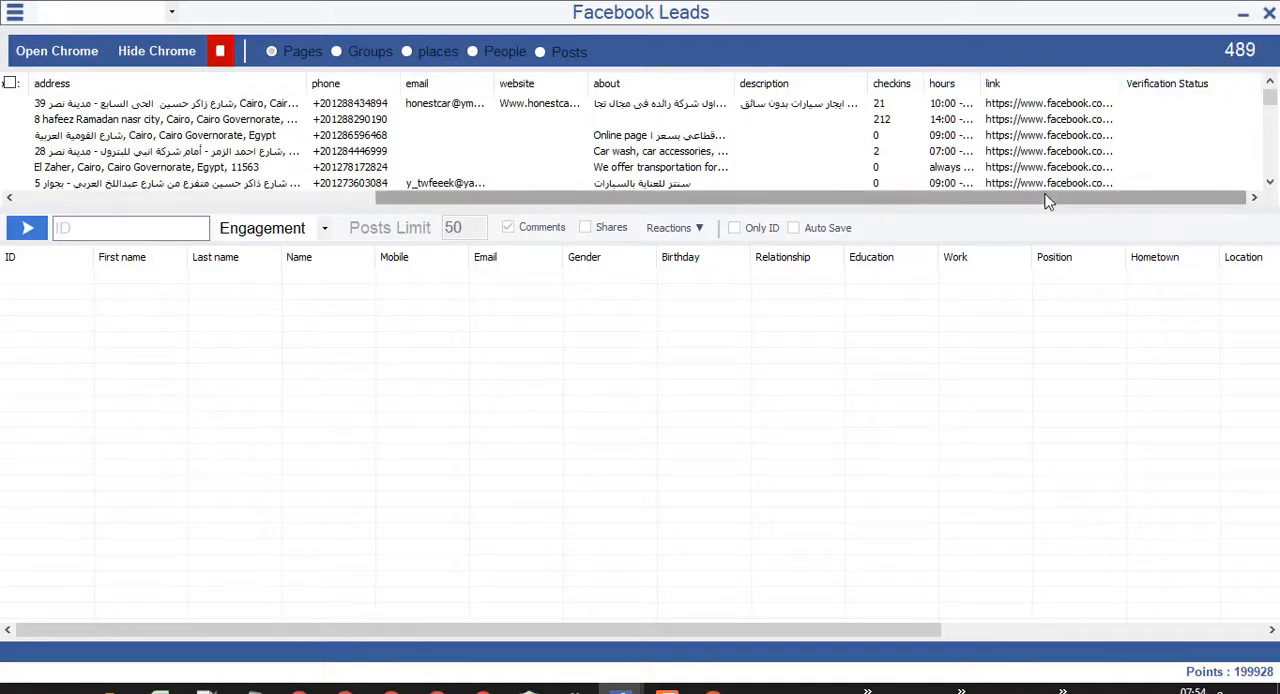
Sort the extracted pages by likes and widen the Name column.
{"action": "left_click_drag", "start_coordinate": [437, 197], "coordinate": [78, 198]}
{"action": "left_click", "coordinate": [451, 86]}
{"action": "left_click", "coordinate": [451, 86]}
{"action": "left_click_drag", "start_coordinate": [287, 85], "coordinate": [409, 86]}
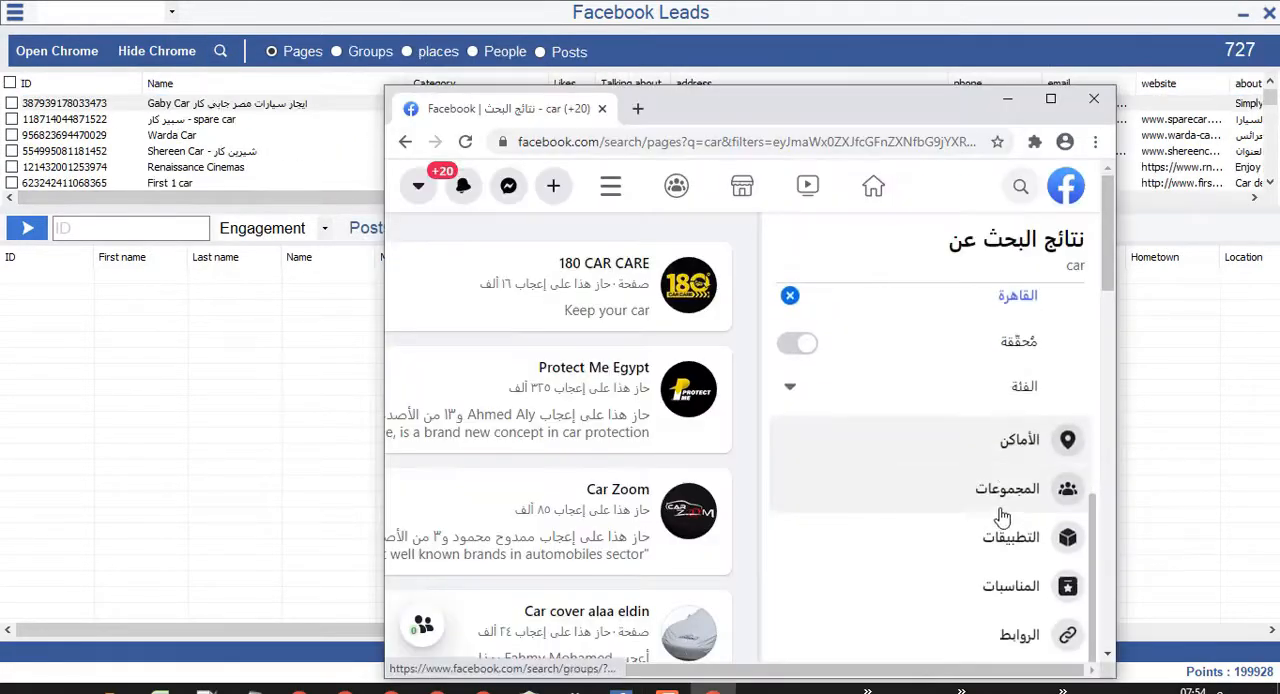
Switch the car search to places (الأماكن) and extract the places found.
{"action": "left_click", "coordinate": [1020, 440]}
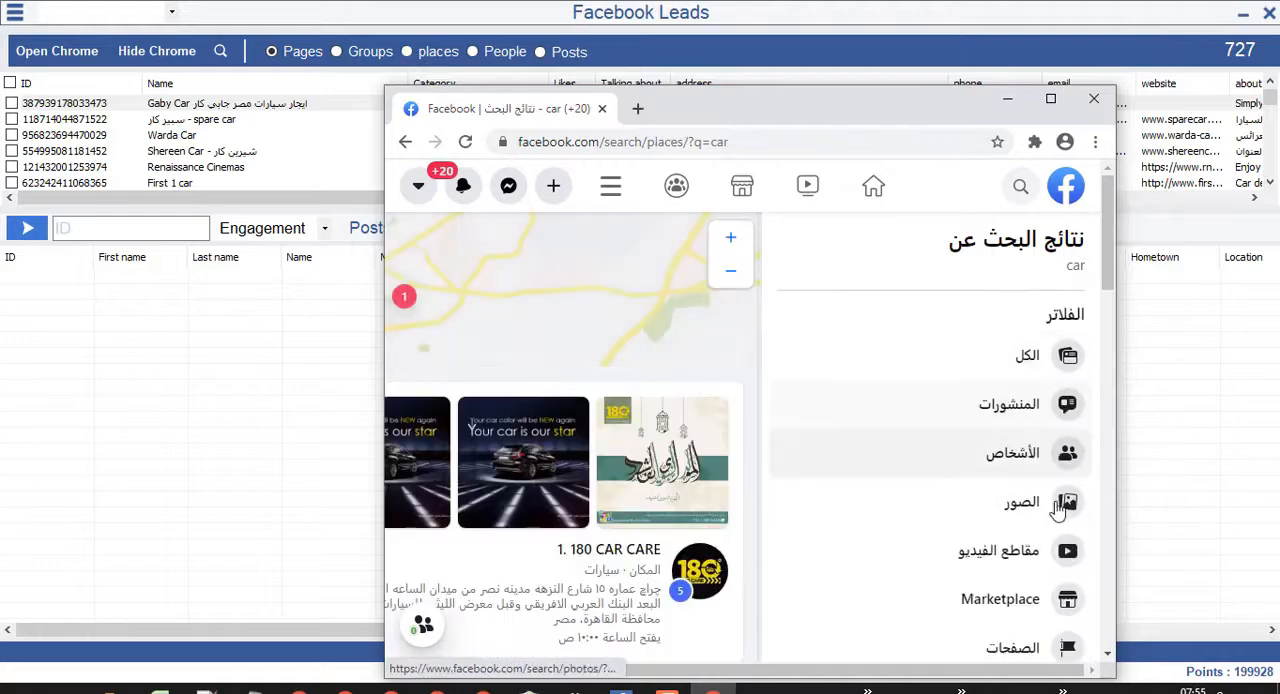
{"action": "left_click", "coordinate": [220, 51]}
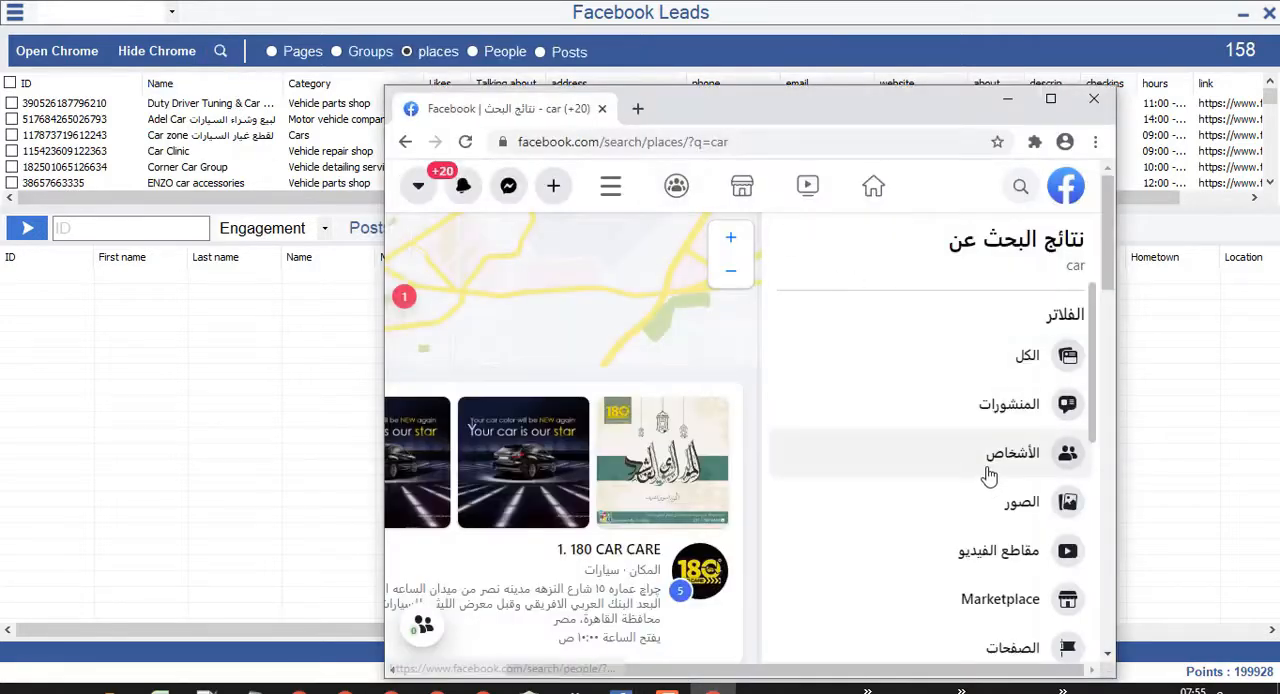
Examine the filter options offered for the people and the places results of the car search.
{"action": "left_click", "coordinate": [990, 458]}
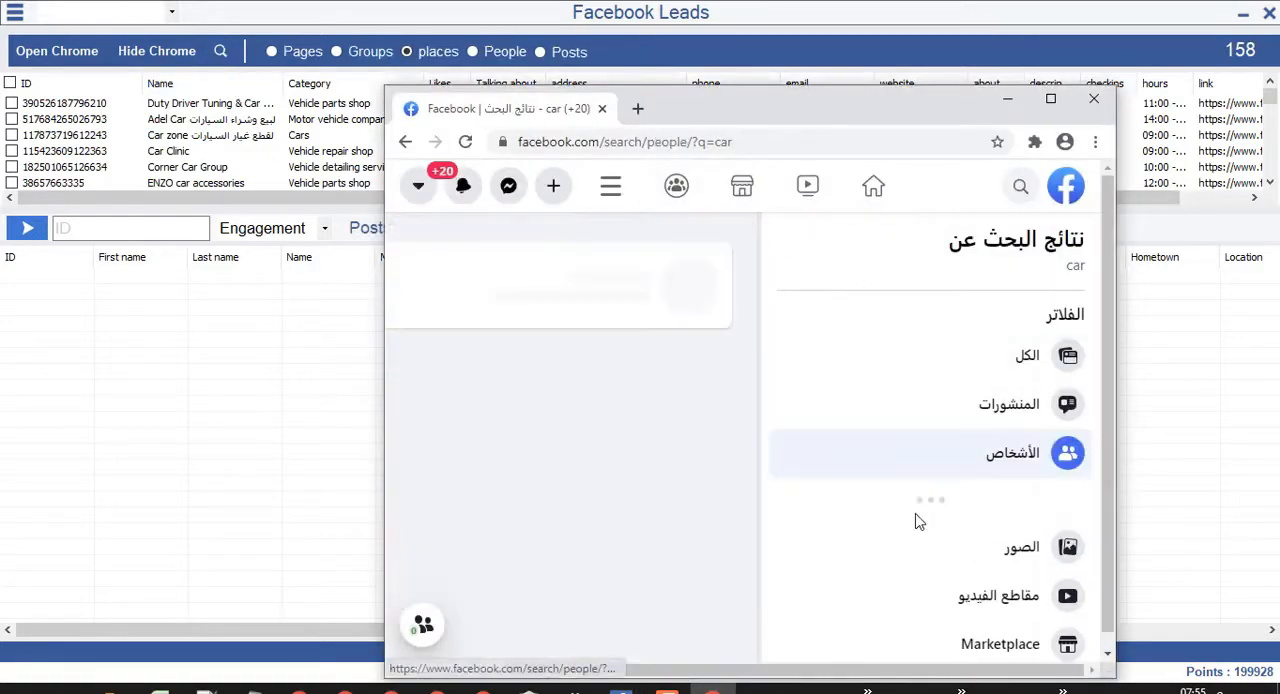
{"action": "scroll", "coordinate": [1020, 380], "scroll_direction": "down", "scroll_amount": 2}
{"action": "scroll", "coordinate": [1010, 380], "scroll_direction": "up", "scroll_amount": 1}
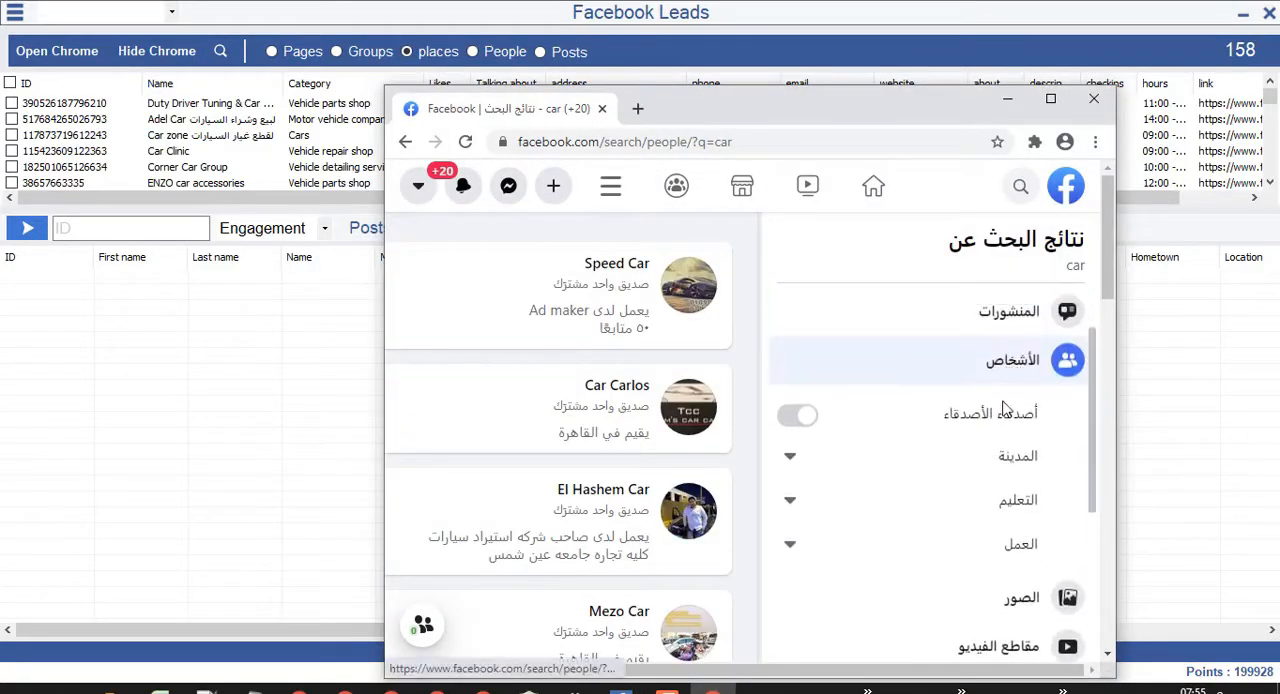
{"action": "scroll", "coordinate": [965, 375], "scroll_direction": "down", "scroll_amount": 3}
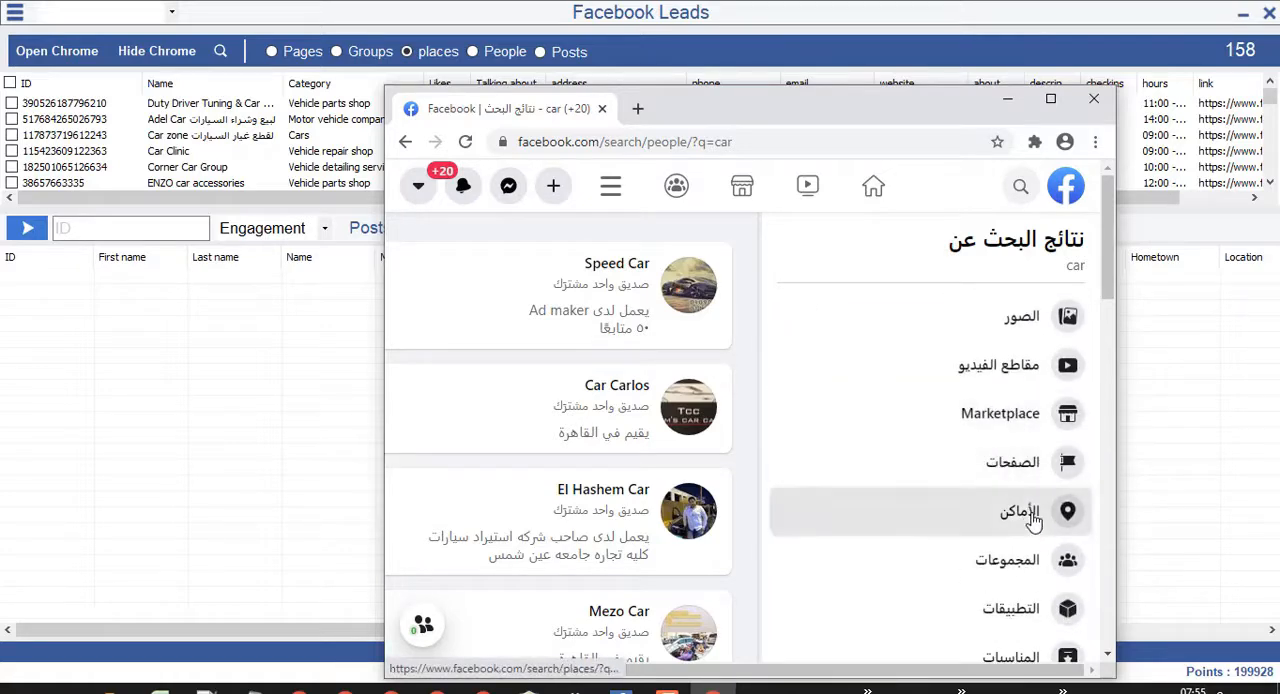
{"action": "left_click", "coordinate": [1020, 512]}
{"action": "scroll", "coordinate": [843, 393], "scroll_direction": "down", "scroll_amount": 2}
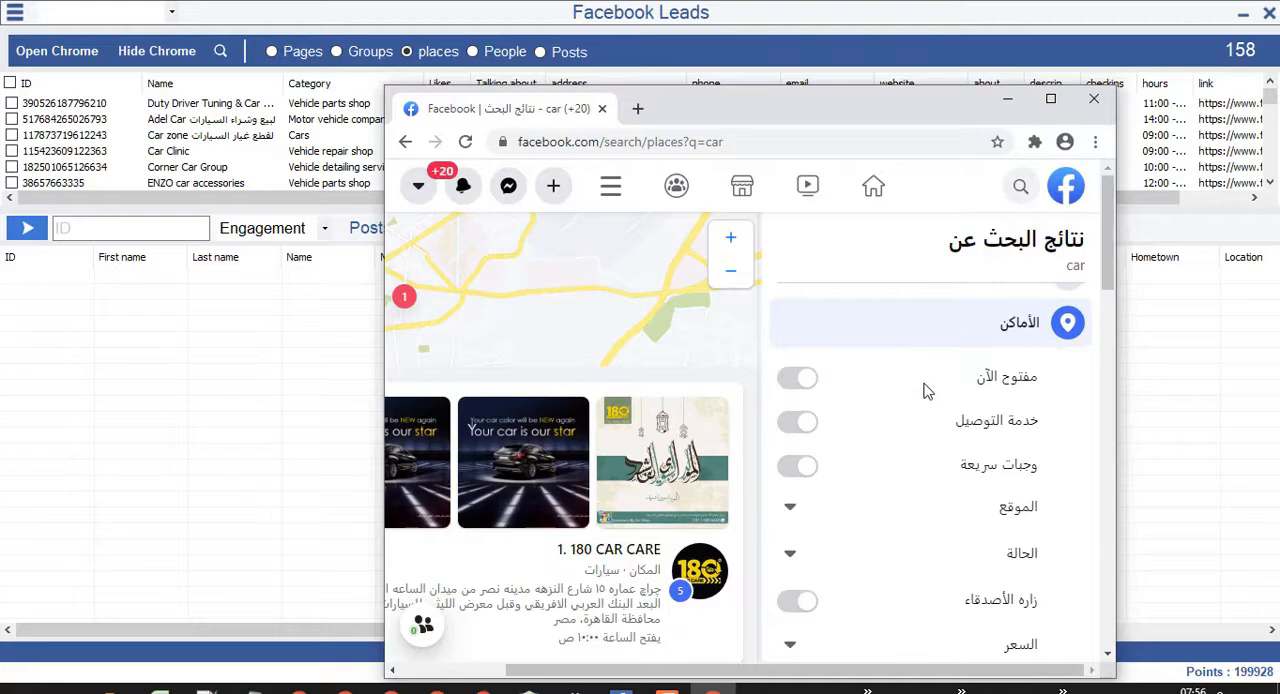
{"action": "scroll", "coordinate": [950, 404], "scroll_direction": "down", "scroll_amount": 2}
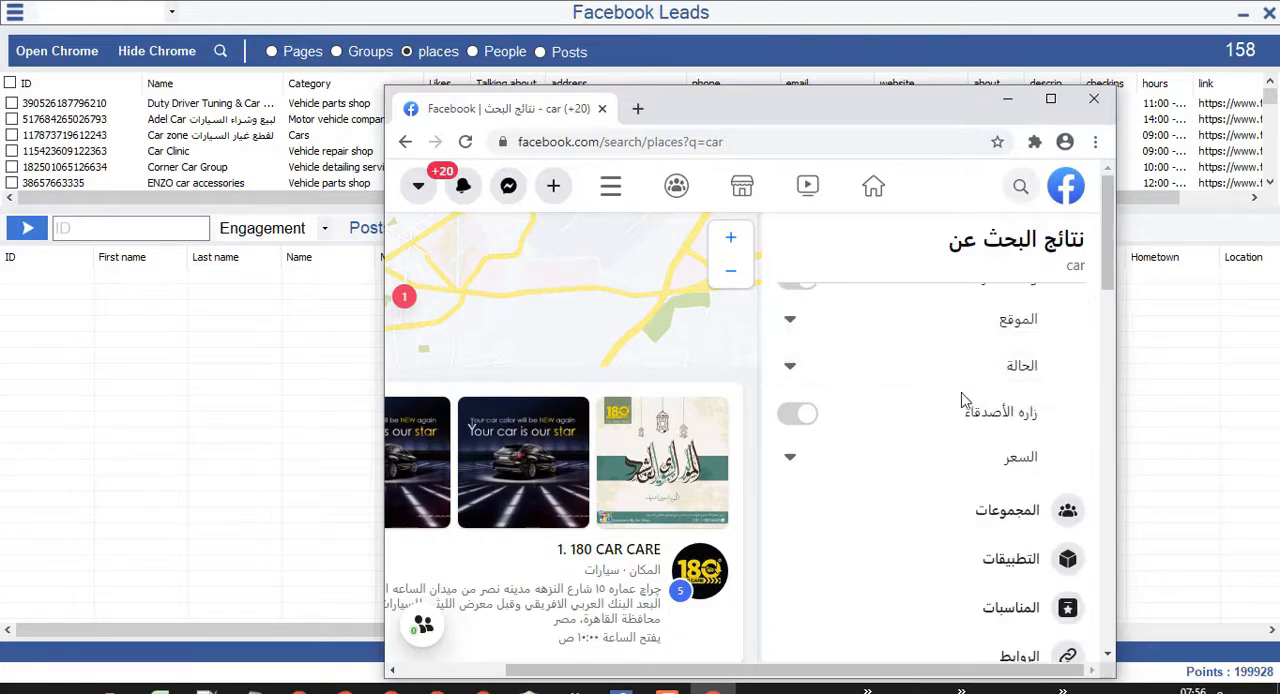
{"action": "scroll", "coordinate": [900, 350], "scroll_direction": "up", "scroll_amount": 5}
Limit the car search to people in the city القاهرة and check the education and work filters.
{"action": "left_click", "coordinate": [985, 460]}
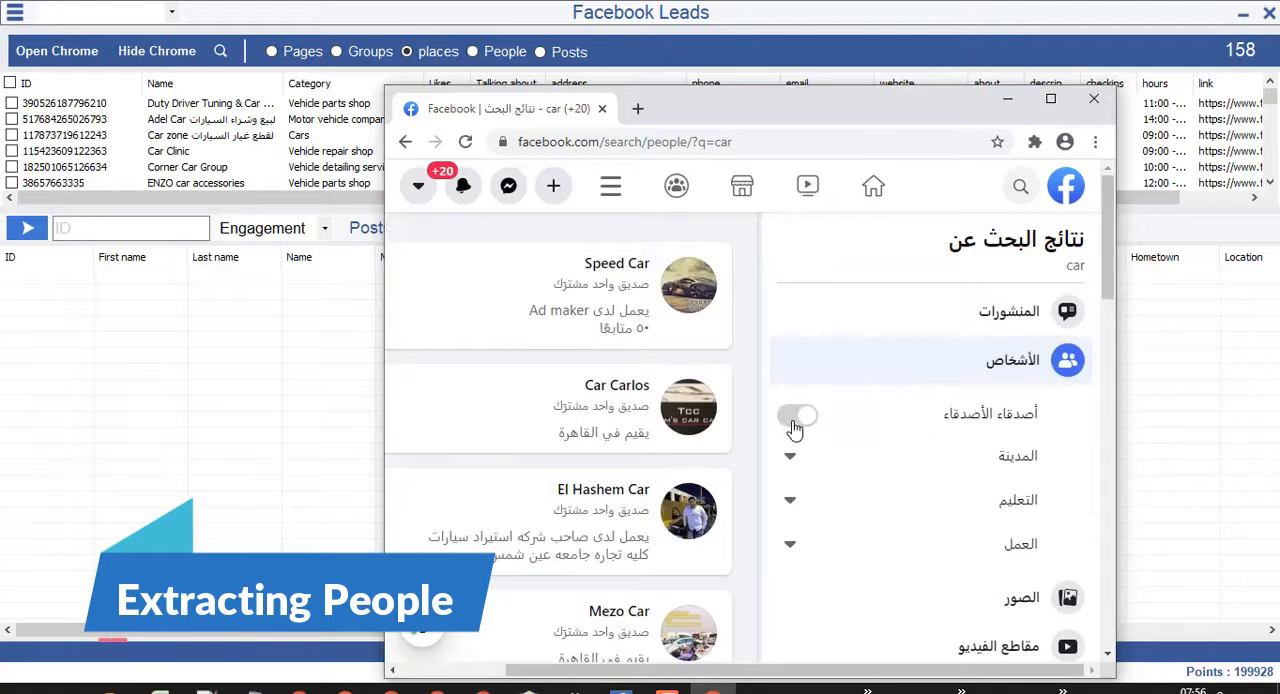
{"action": "left_click", "coordinate": [823, 459]}
{"action": "left_click", "coordinate": [960, 514]}
{"action": "scroll", "coordinate": [935, 425], "scroll_direction": "down", "scroll_amount": 1}
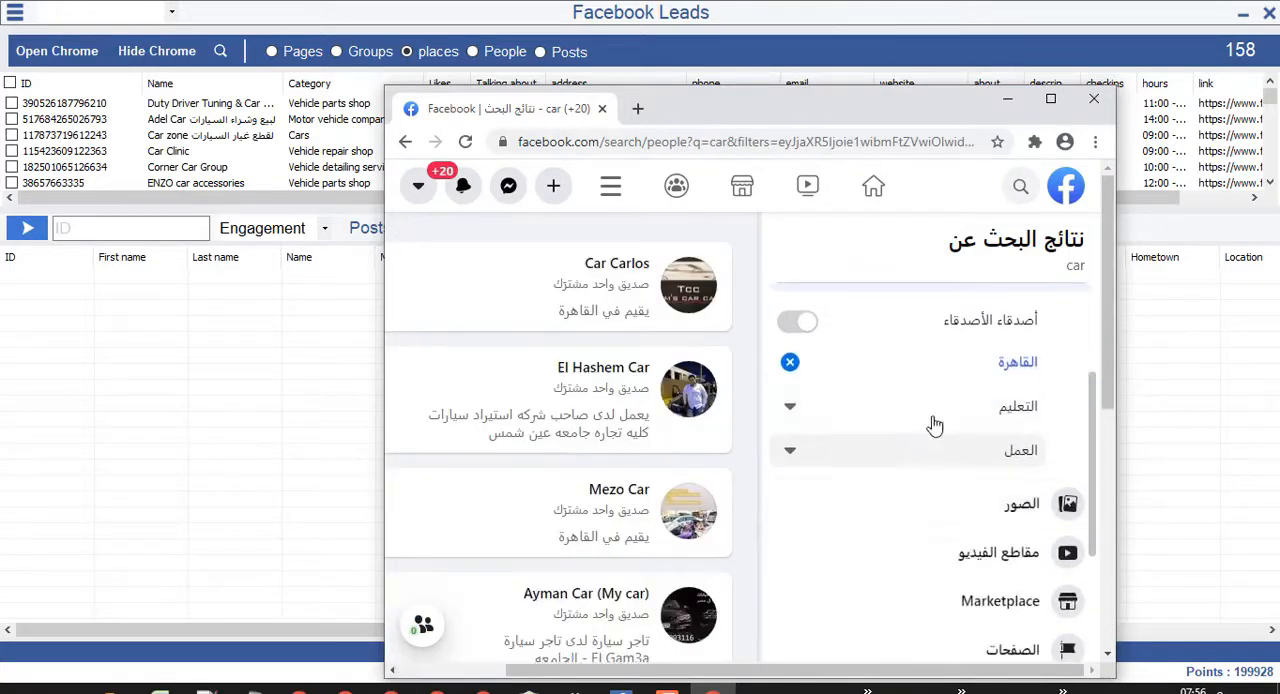
{"action": "left_click", "coordinate": [933, 410]}
{"action": "left_click", "coordinate": [1005, 455]}
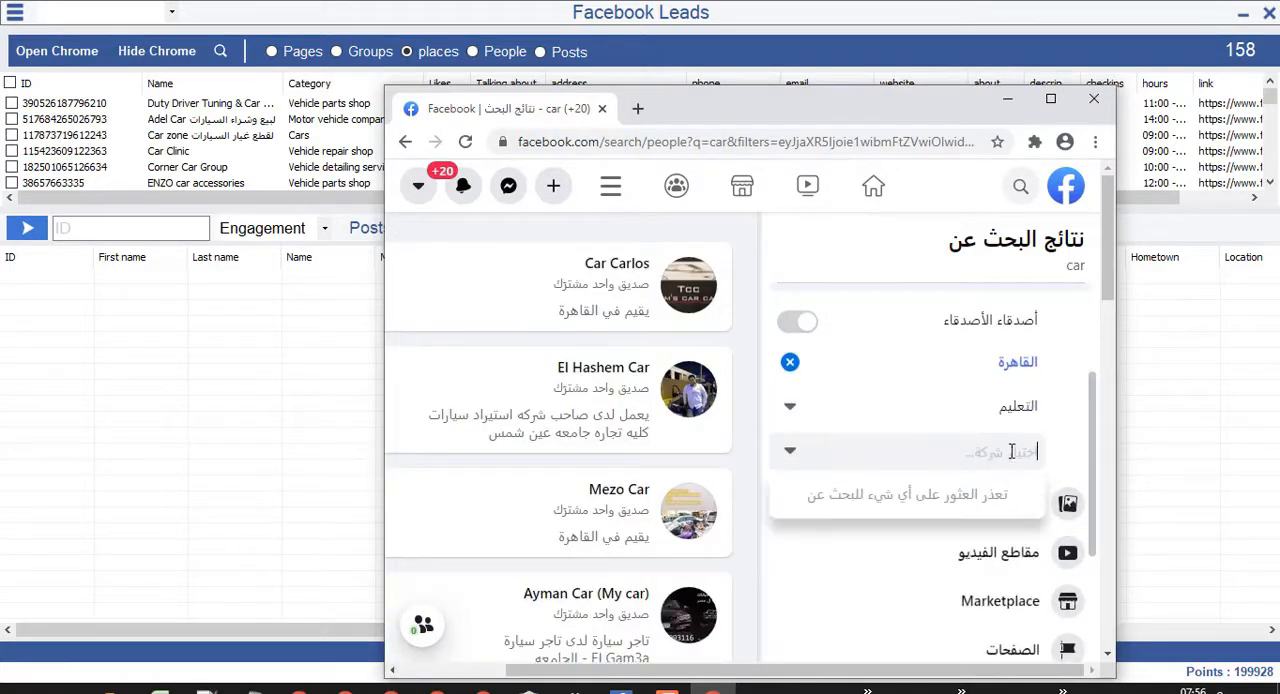
{"action": "left_click", "coordinate": [1012, 452]}
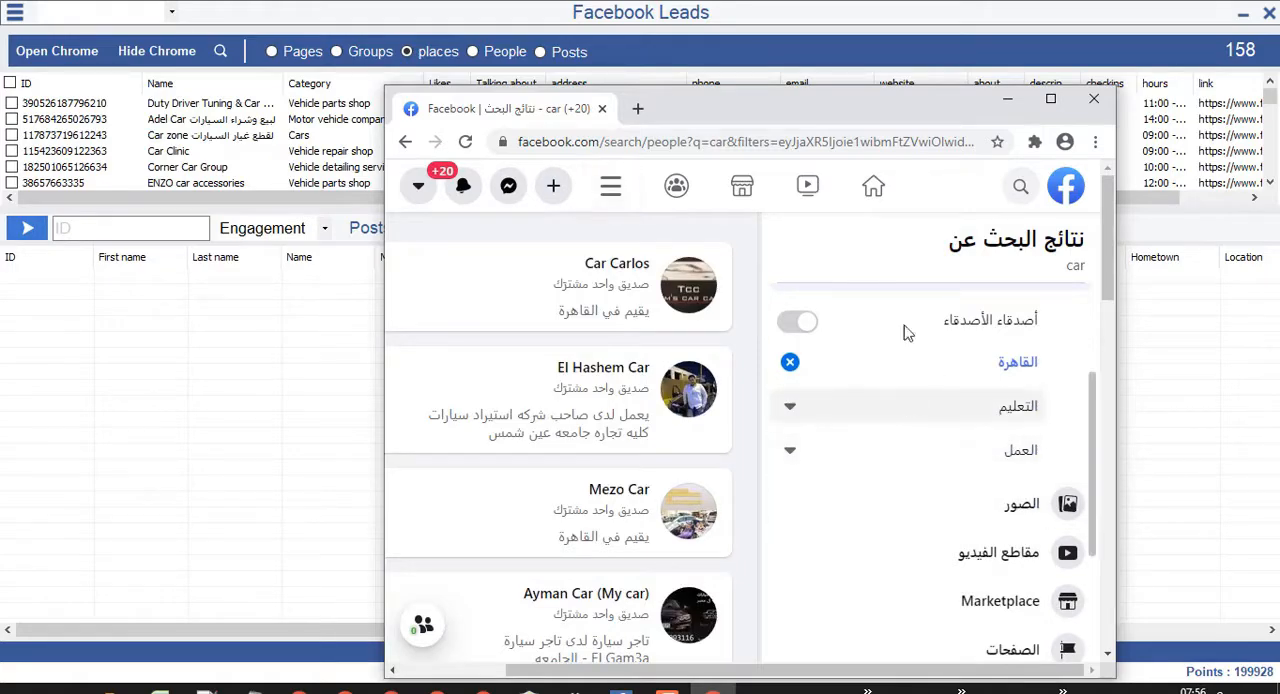
Extract the filtered people, sorted by highest friend count, and stop the extraction with the top row selected.
{"action": "left_click", "coordinate": [220, 51]}
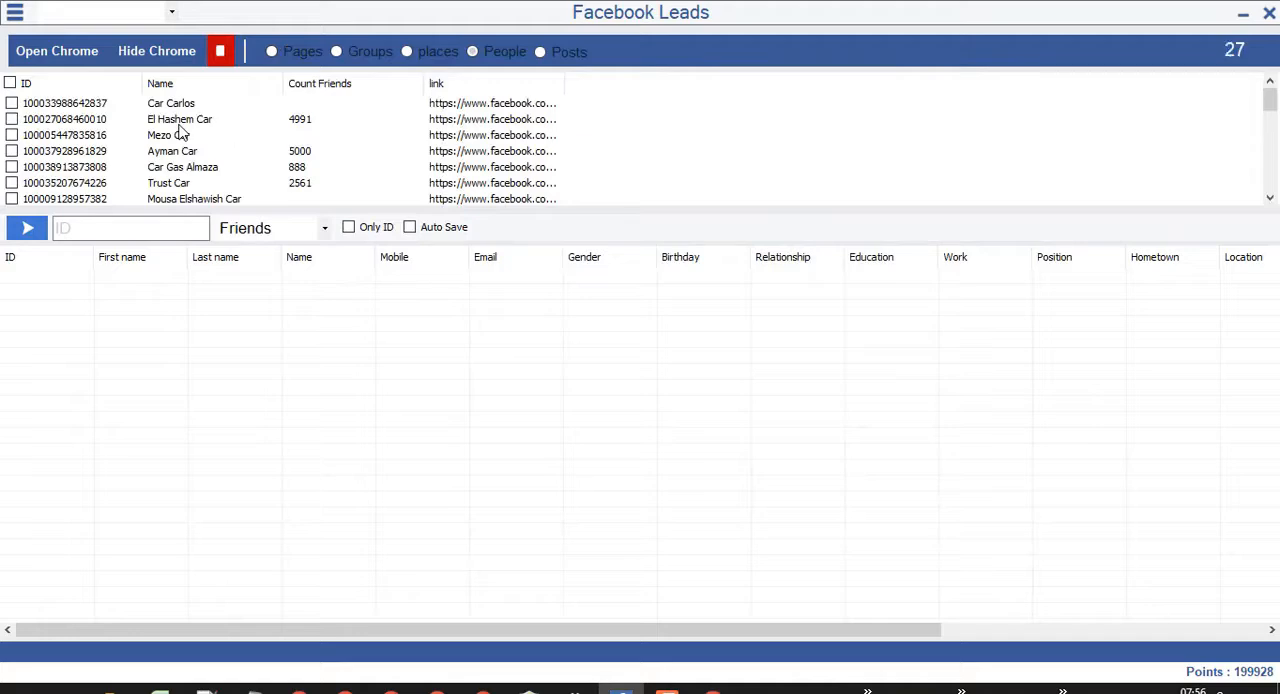
{"action": "left_click", "coordinate": [322, 86]}
{"action": "left_click", "coordinate": [320, 84]}
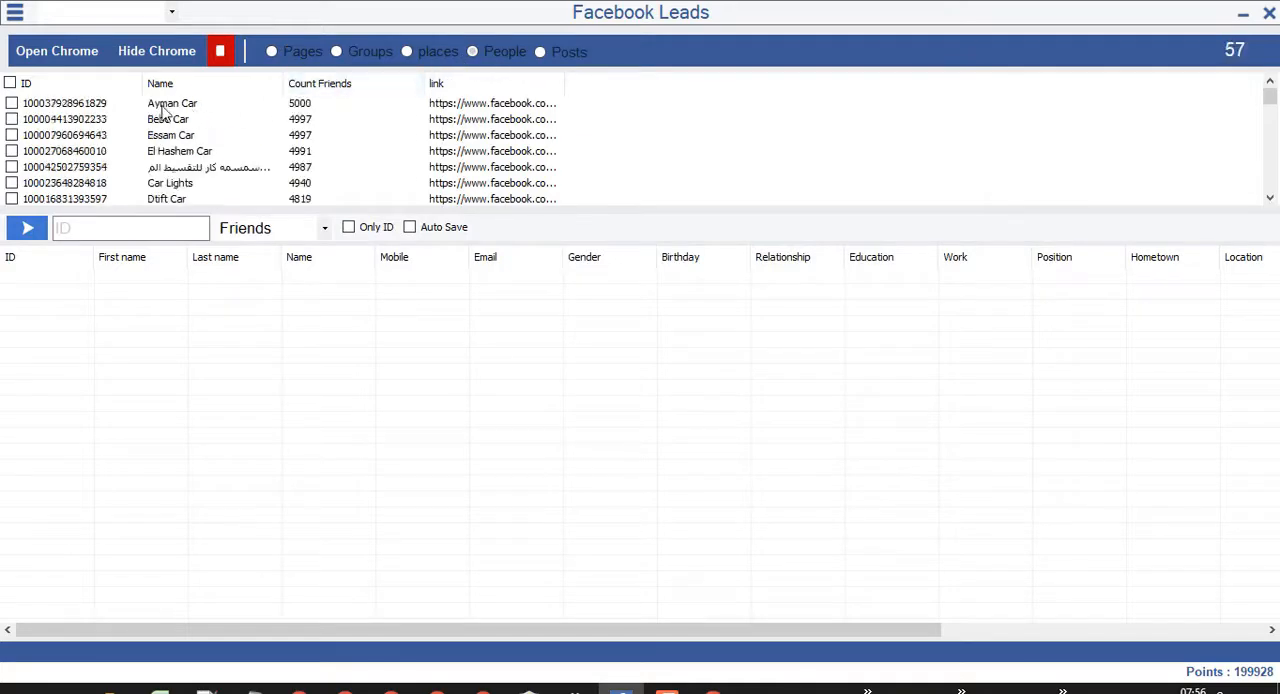
{"action": "left_click", "coordinate": [318, 103]}
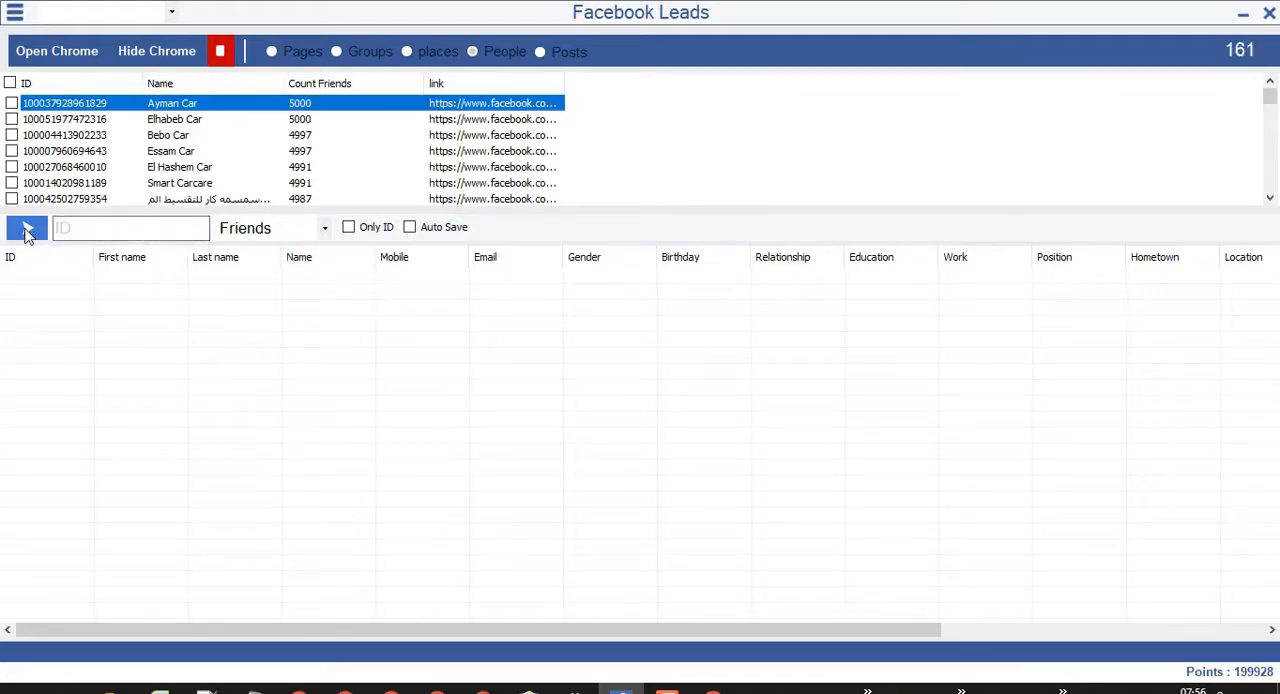
{"action": "left_click", "coordinate": [219, 52]}
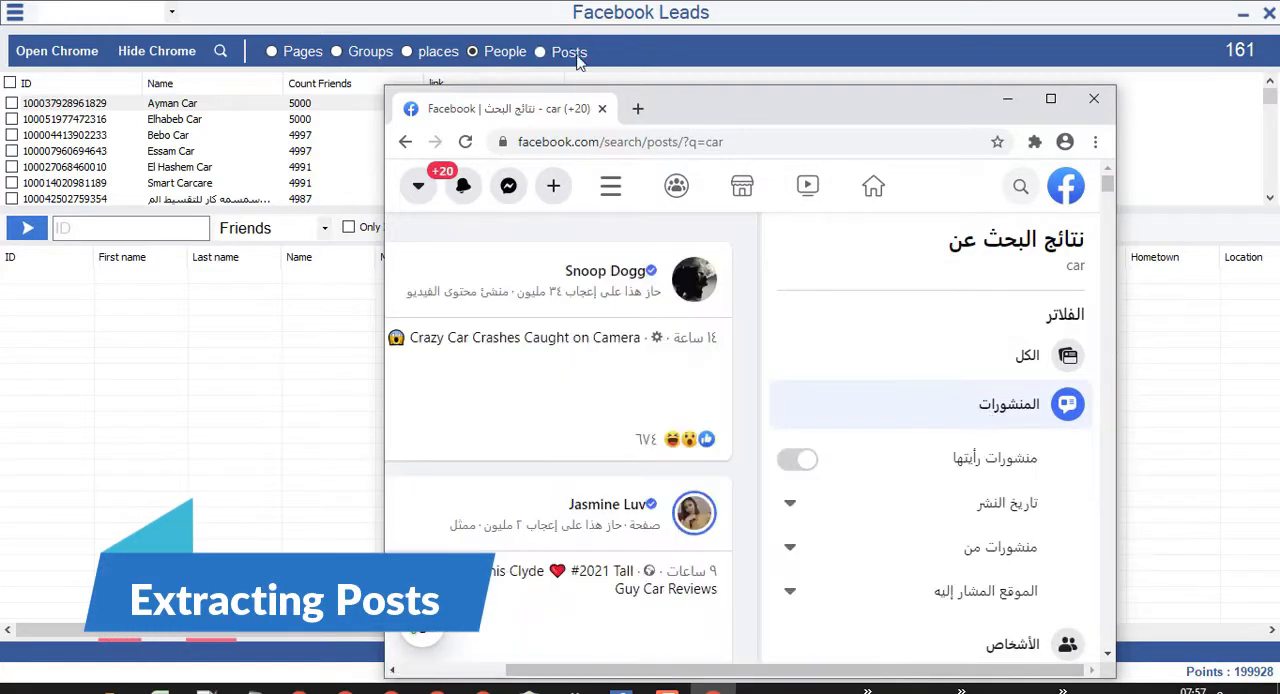
Examine the publication date (تاريخ النشر) and post source (منشورات من) filter options for the car posts search.
{"action": "scroll", "coordinate": [965, 430], "scroll_direction": "down", "scroll_amount": 2}
{"action": "scroll", "coordinate": [958, 410], "scroll_direction": "up", "scroll_amount": 1}
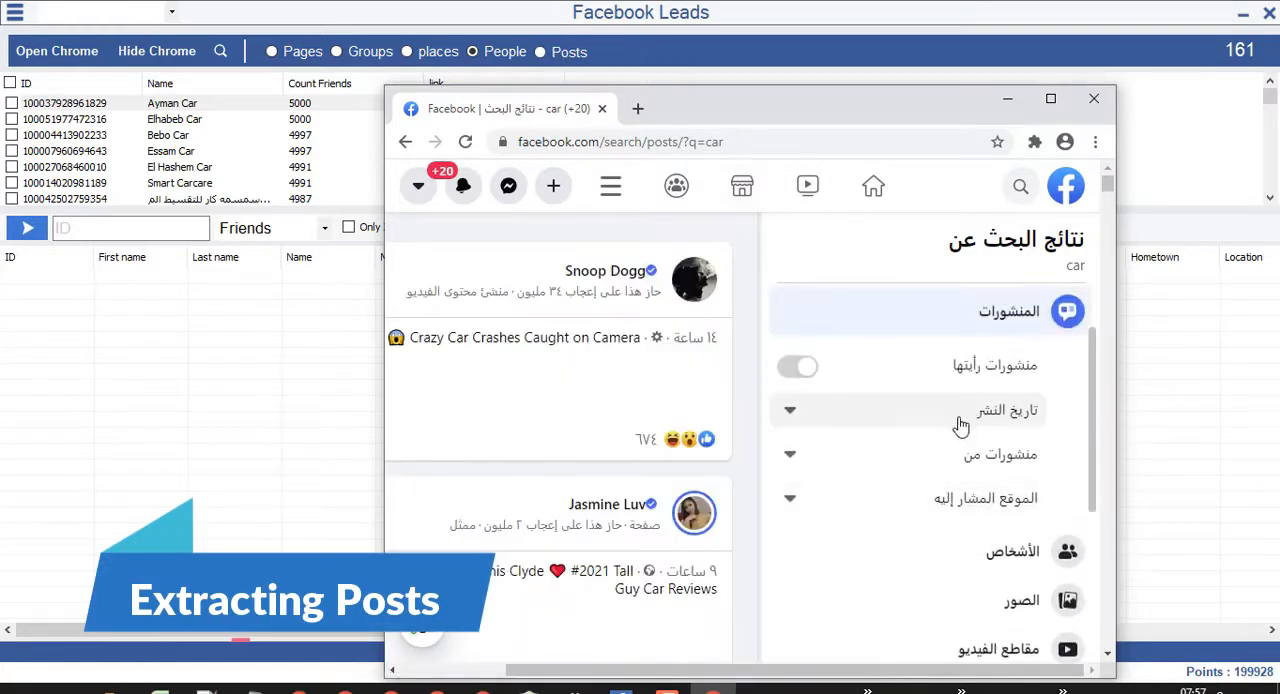
{"action": "left_click", "coordinate": [846, 414]}
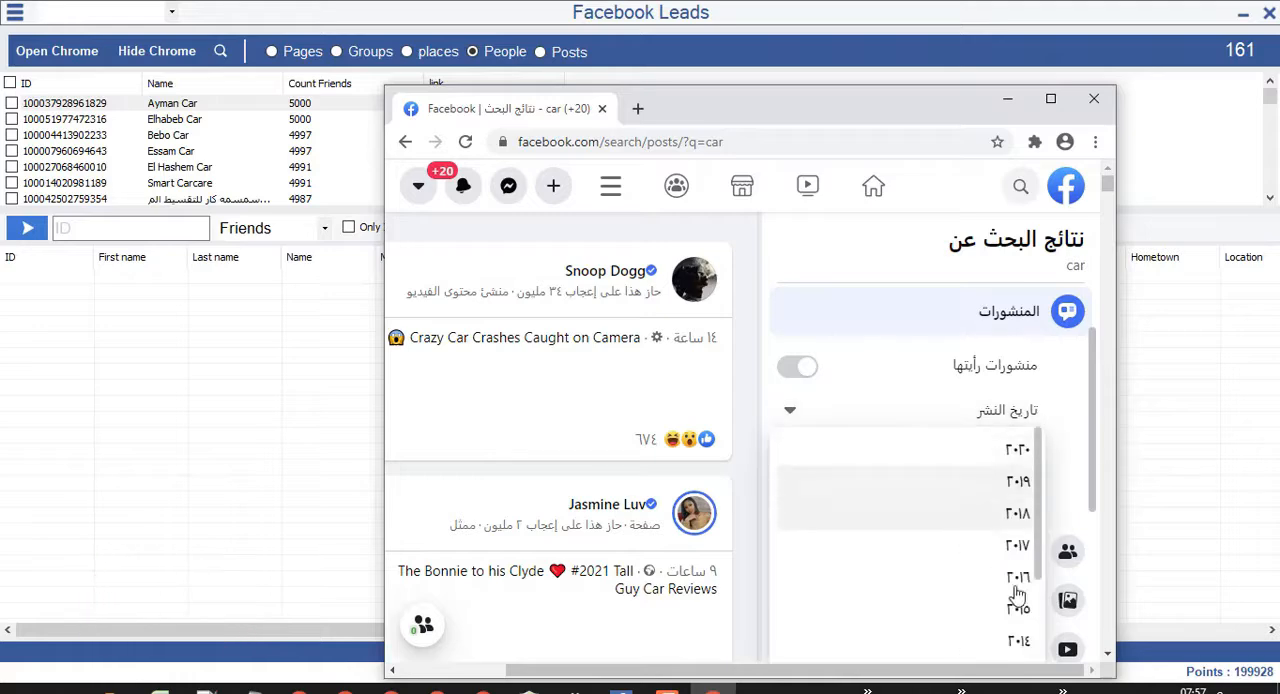
{"action": "left_click", "coordinate": [1068, 420]}
{"action": "left_click", "coordinate": [957, 469]}
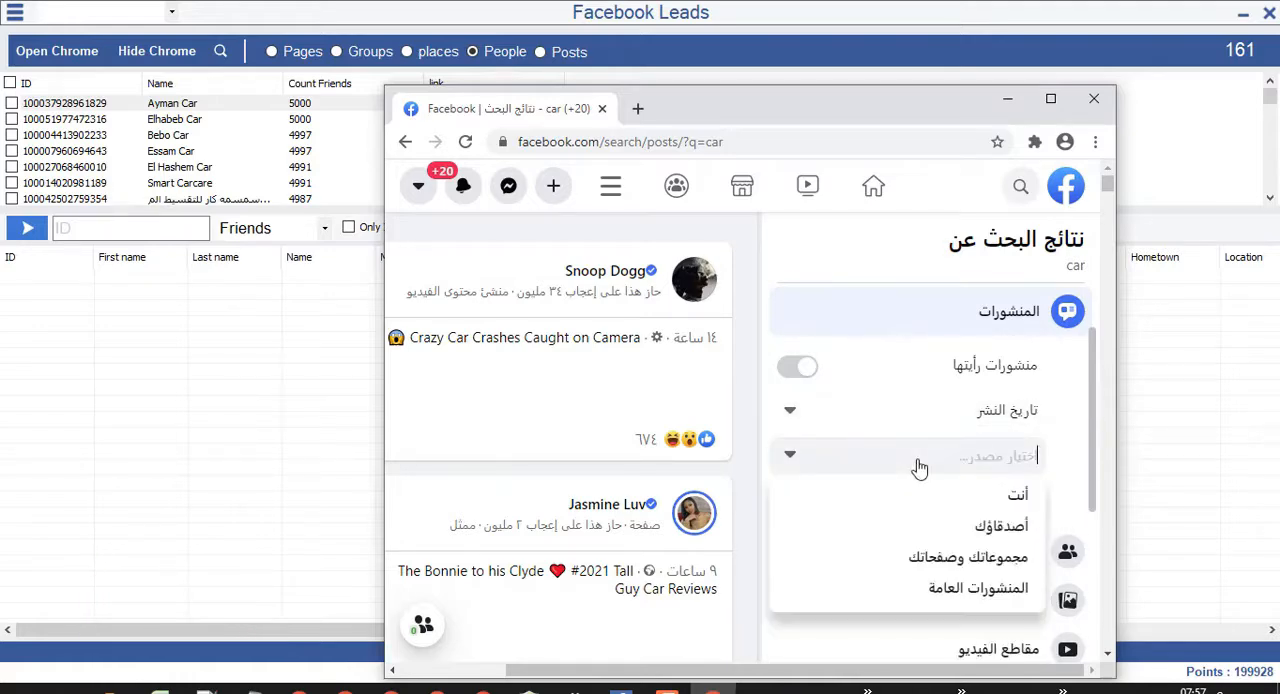
{"action": "left_click", "coordinate": [1062, 486]}
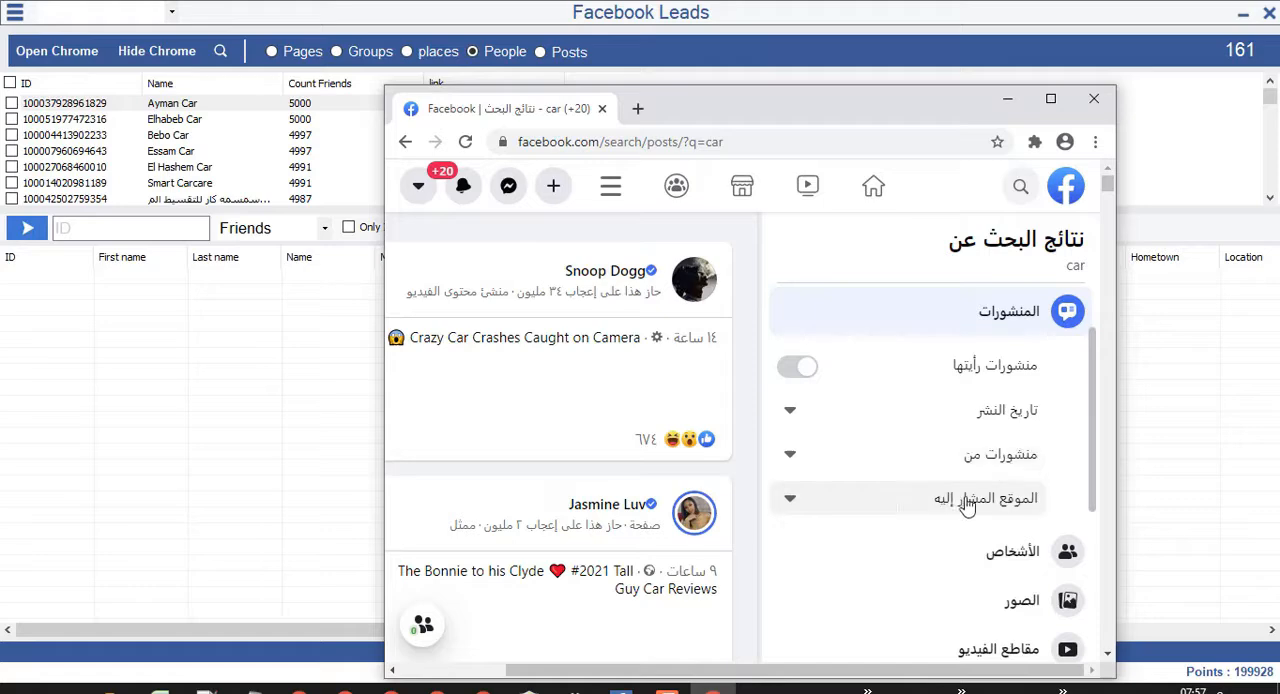
Limit the car posts search to the tagged location القاهرة and extract the posts.
{"action": "left_click", "coordinate": [887, 507]}
{"action": "left_click", "coordinate": [828, 540]}
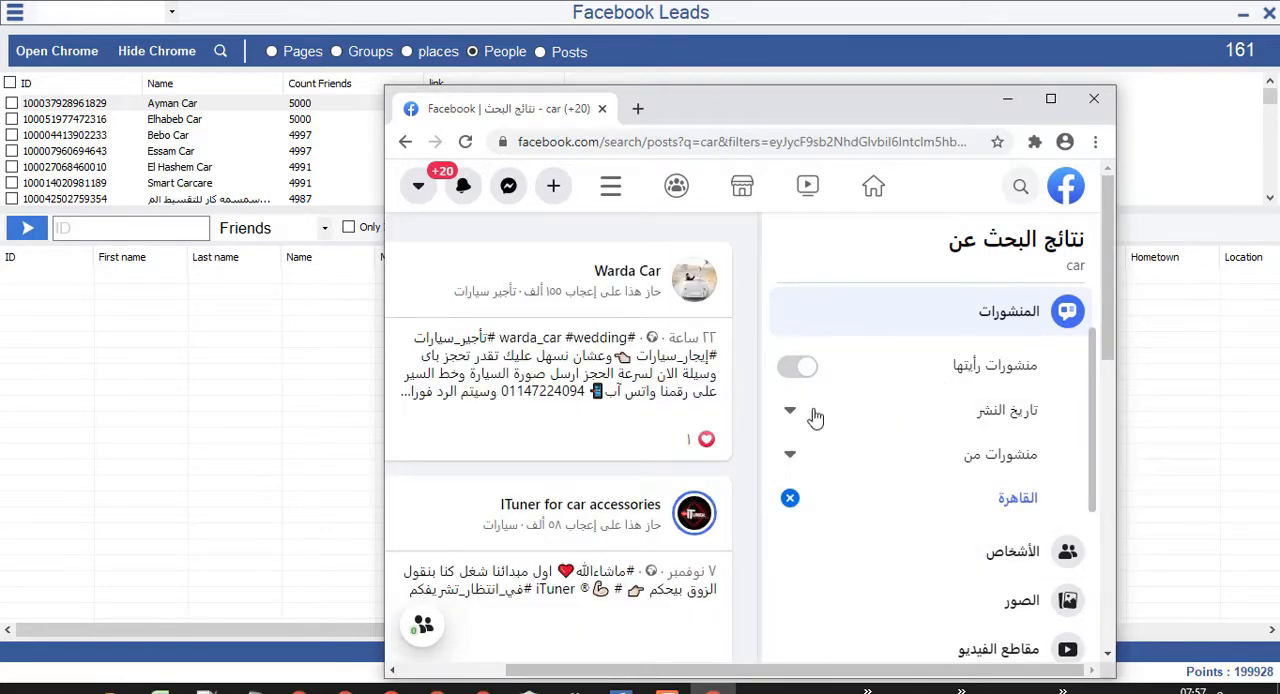
{"action": "left_click", "coordinate": [222, 54]}
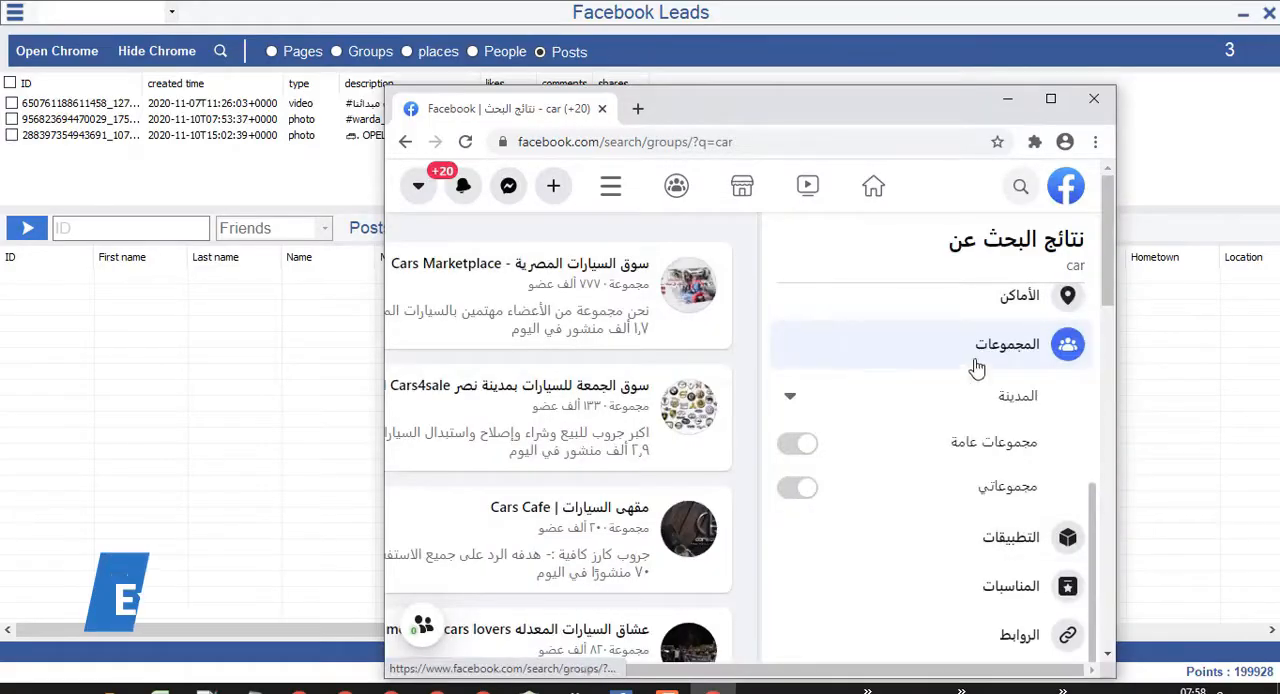
Extract the public groups (مجموعات عامة) in القاهرة from the car search.
{"action": "left_click", "coordinate": [887, 400]}
{"action": "left_click", "coordinate": [960, 437]}
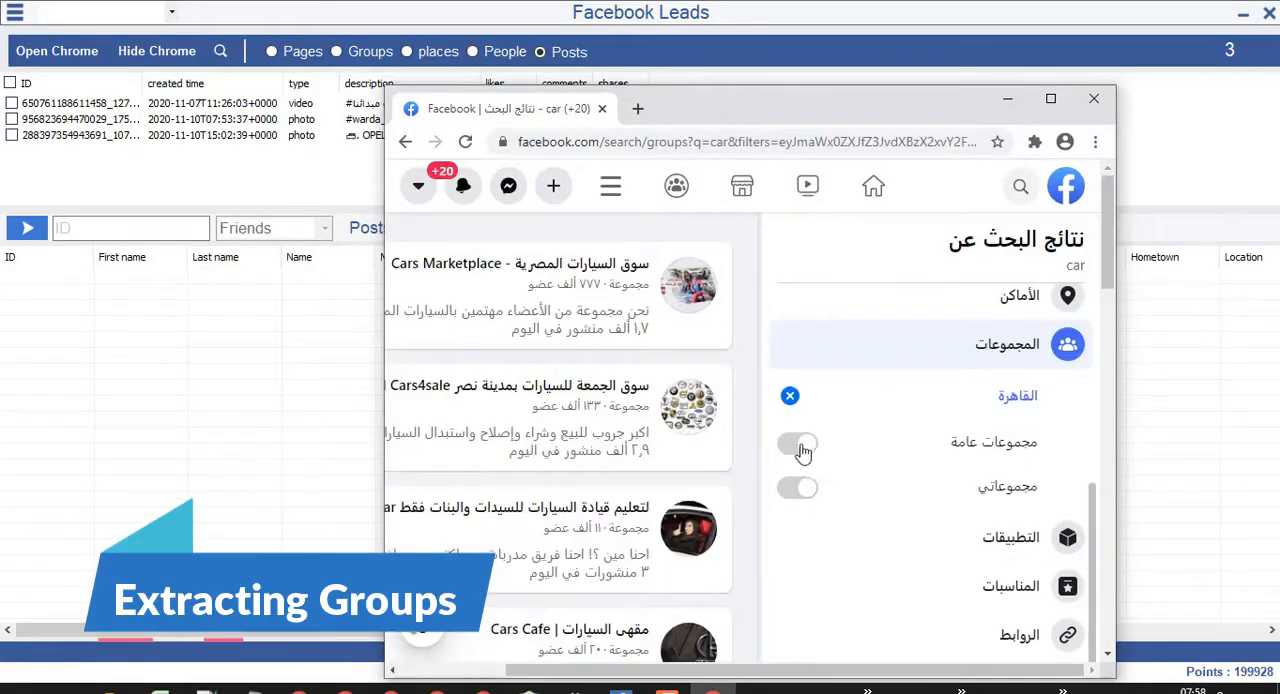
{"action": "left_click", "coordinate": [798, 446]}
{"action": "left_click", "coordinate": [220, 51]}
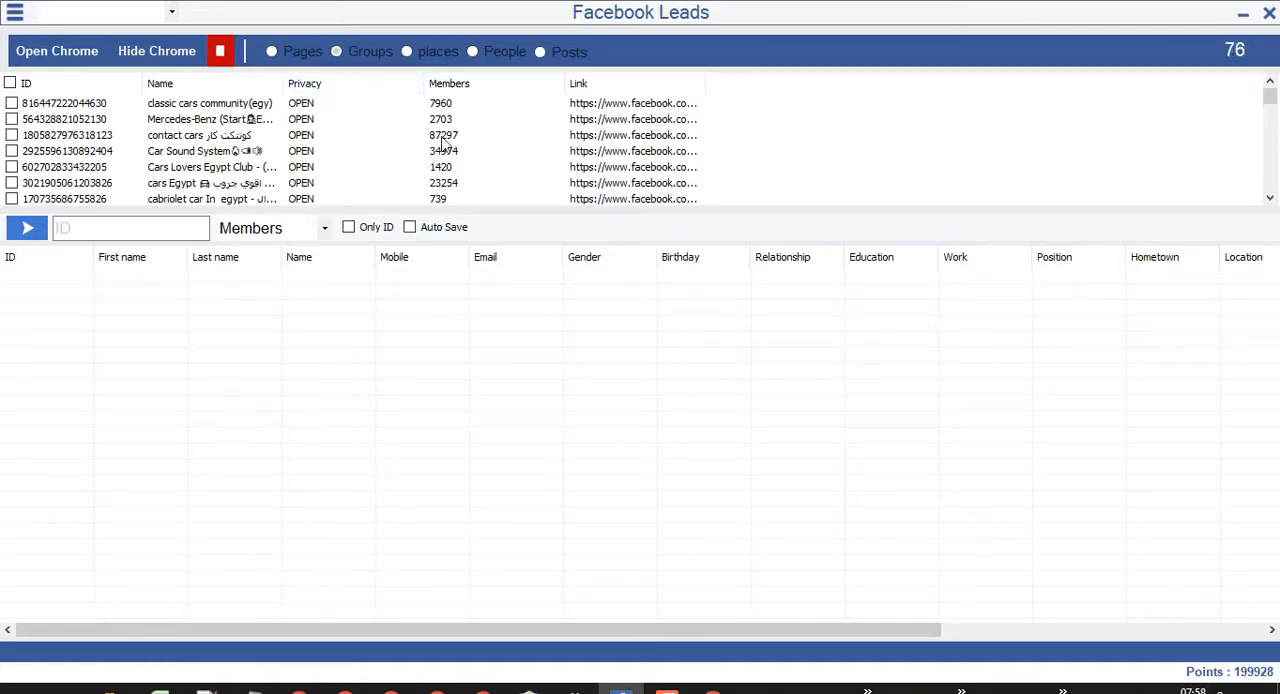
Sort the extracted groups by highest member count and stop the extraction with the top group selected.
{"action": "left_click", "coordinate": [465, 87]}
{"action": "left_click", "coordinate": [465, 87]}
{"action": "left_click", "coordinate": [632, 107]}
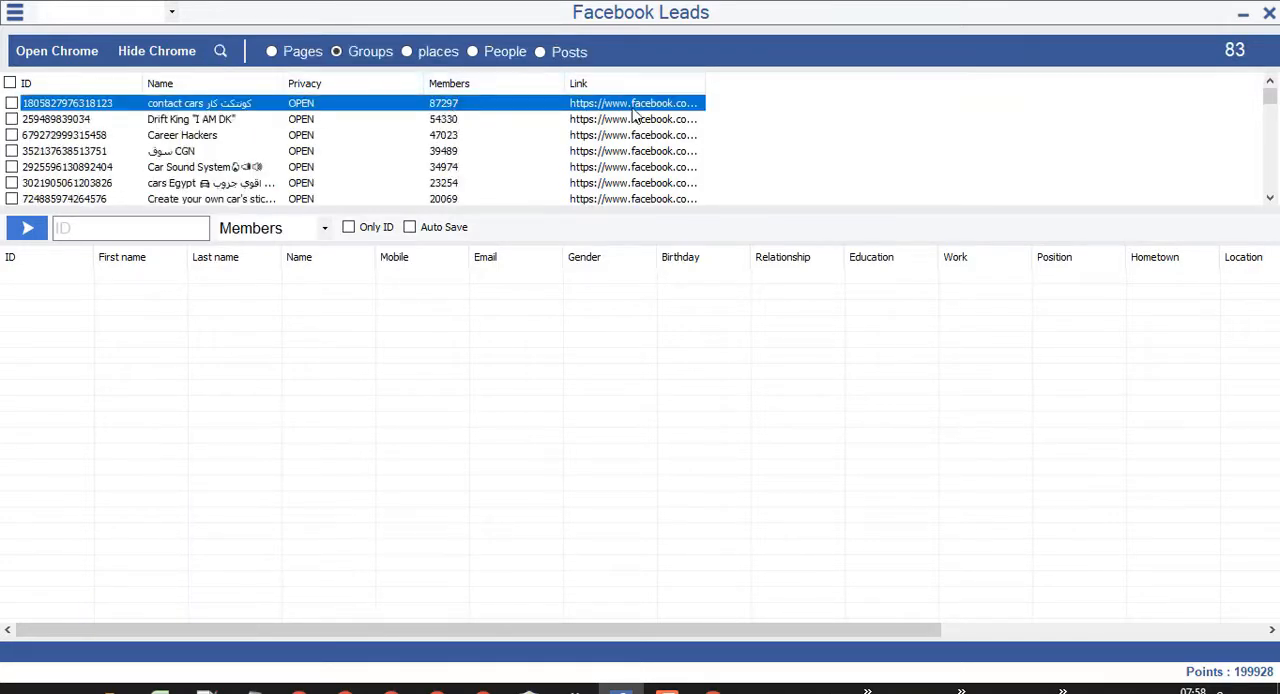
{"action": "double_click", "coordinate": [238, 105]}
{"action": "left_click", "coordinate": [104, 14]}
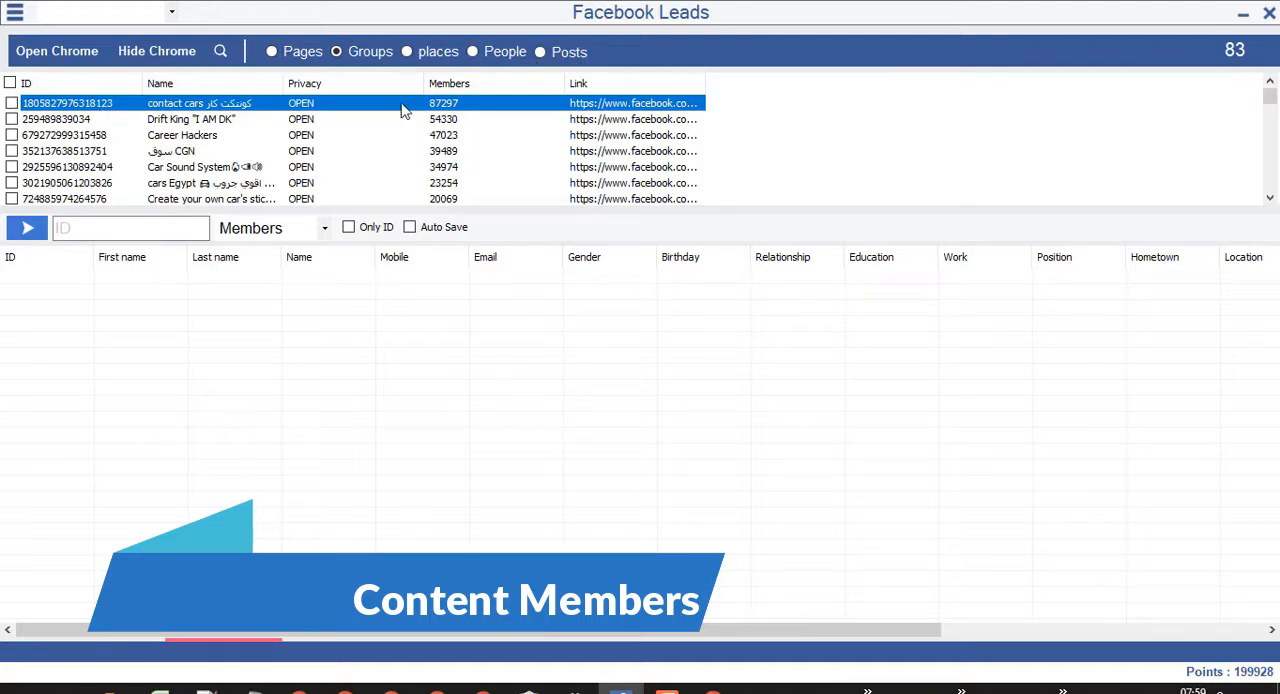
Extract the Engagement data of the top group, contact cars, and view its contact and gender statistics chart.
{"action": "left_click", "coordinate": [11, 103]}
{"action": "left_click", "coordinate": [310, 230]}
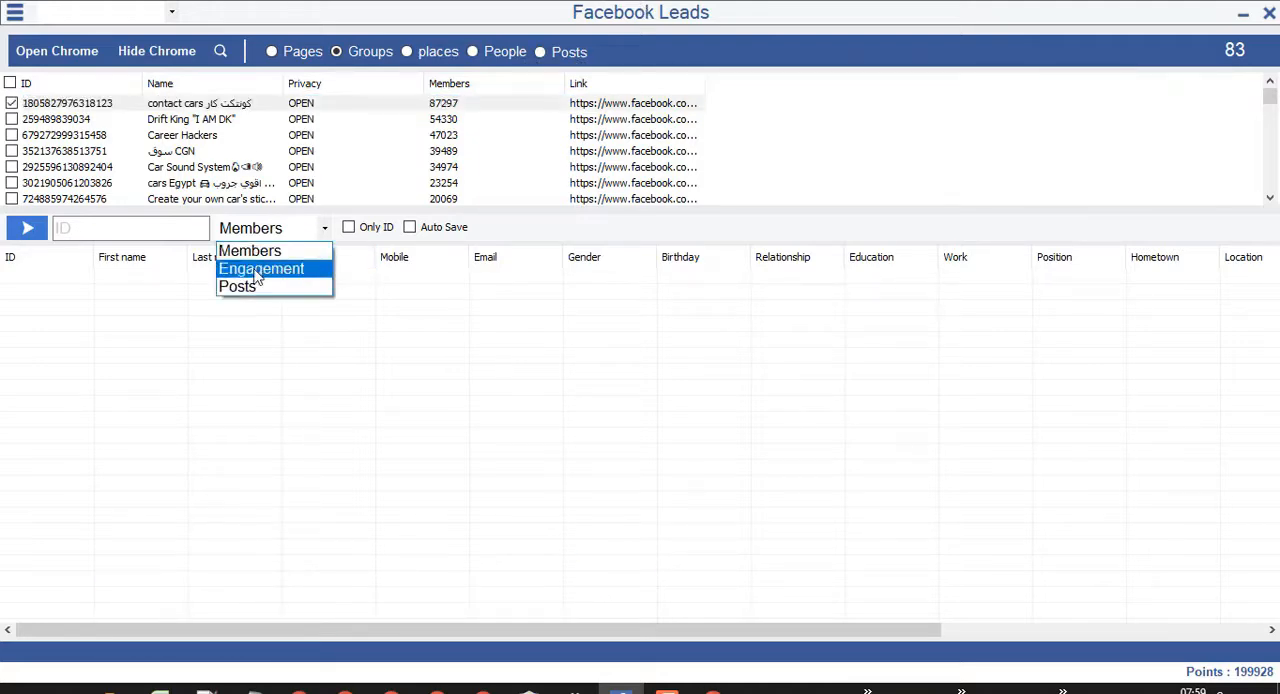
{"action": "left_click", "coordinate": [272, 266]}
{"action": "left_click", "coordinate": [27, 228]}
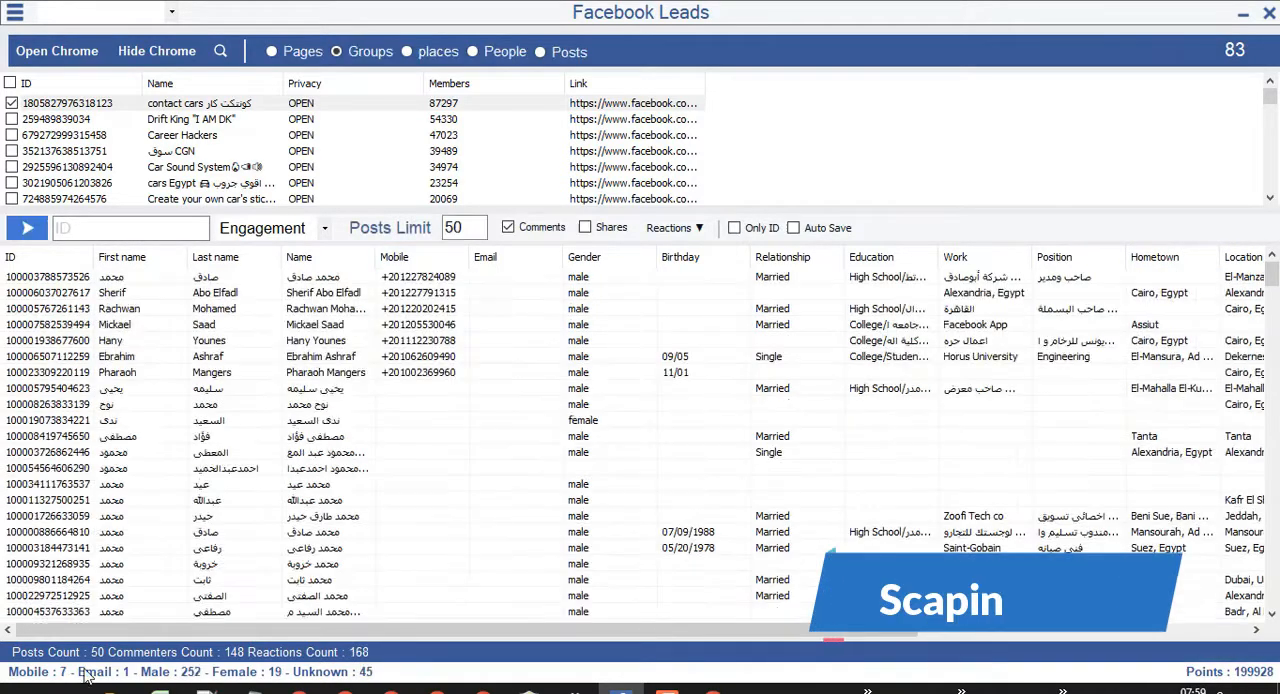
{"action": "mouse_move", "coordinate": [42, 677]}
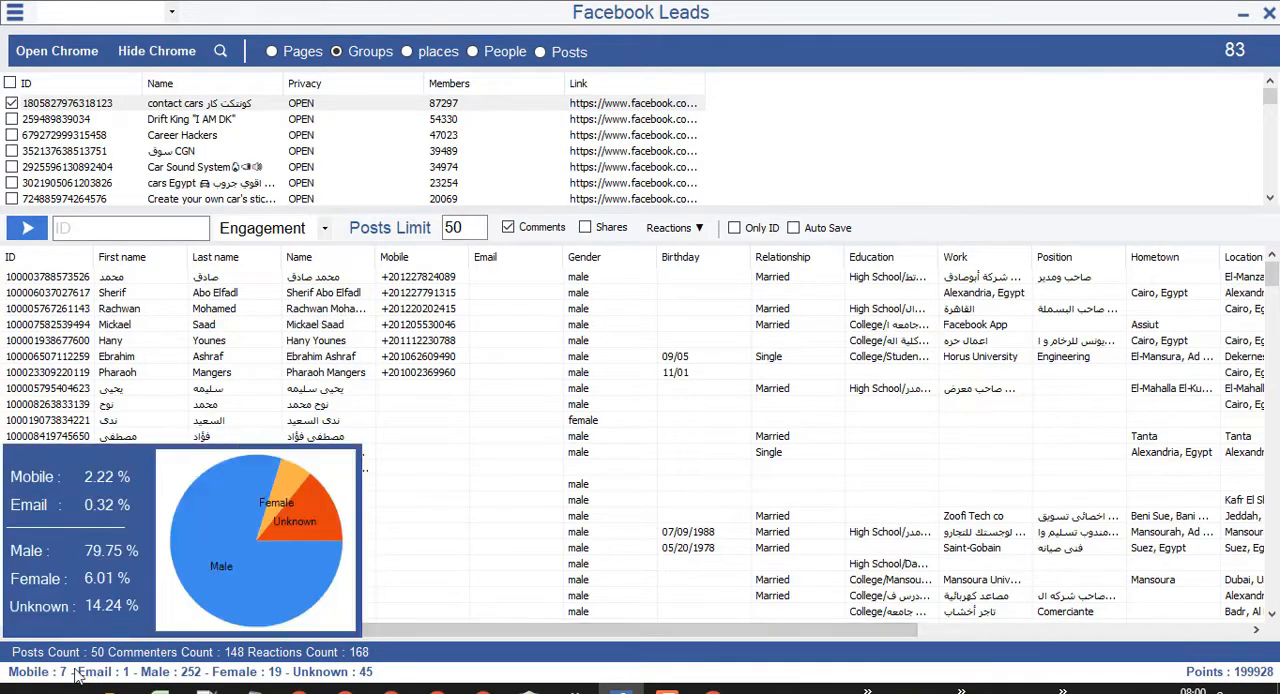
Get the private mobile data for all the extracted profiles and narrow the Mobile column.
{"action": "right_click", "coordinate": [533, 377]}
{"action": "mouse_move", "coordinate": [593, 410]}
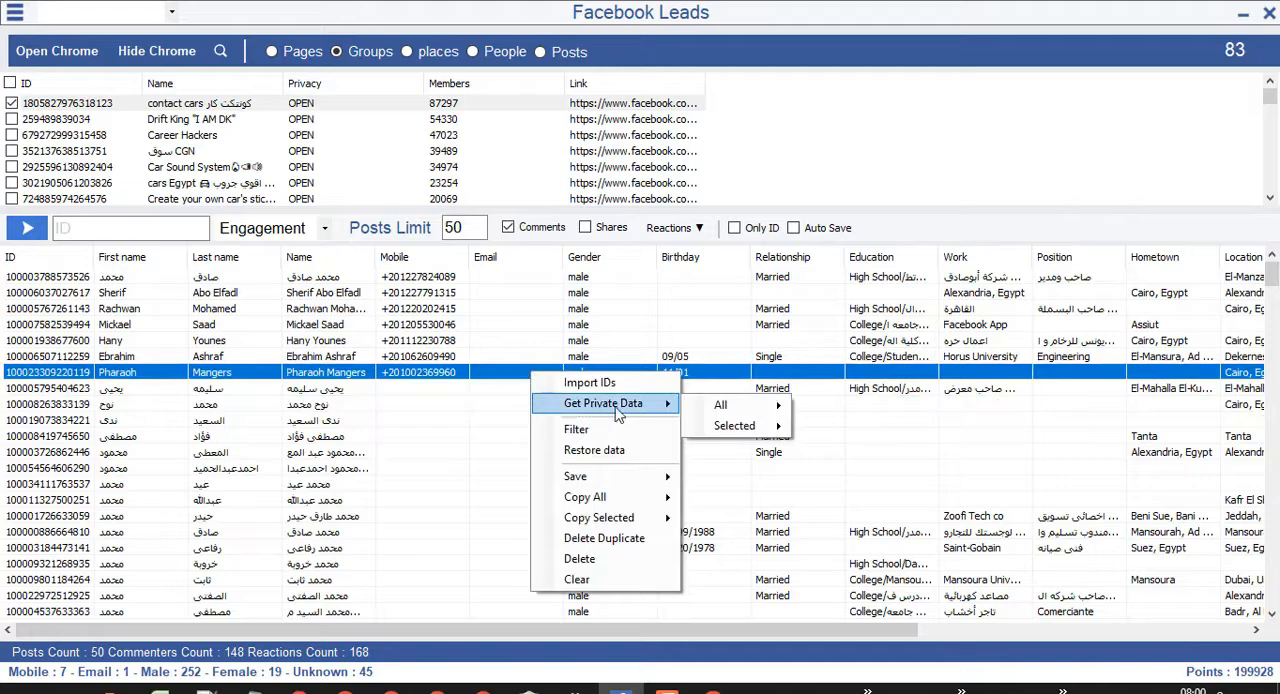
{"action": "left_click", "coordinate": [863, 406]}
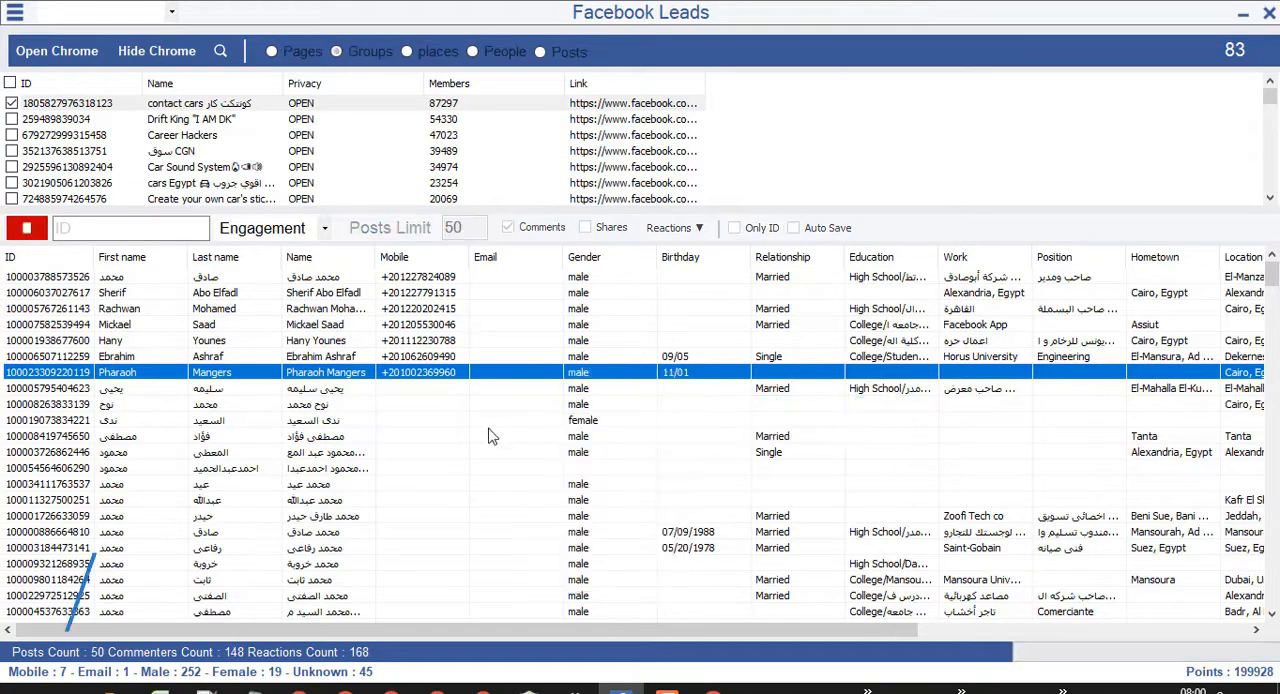
{"action": "scroll", "coordinate": [490, 450], "scroll_direction": "down", "scroll_amount": 1}
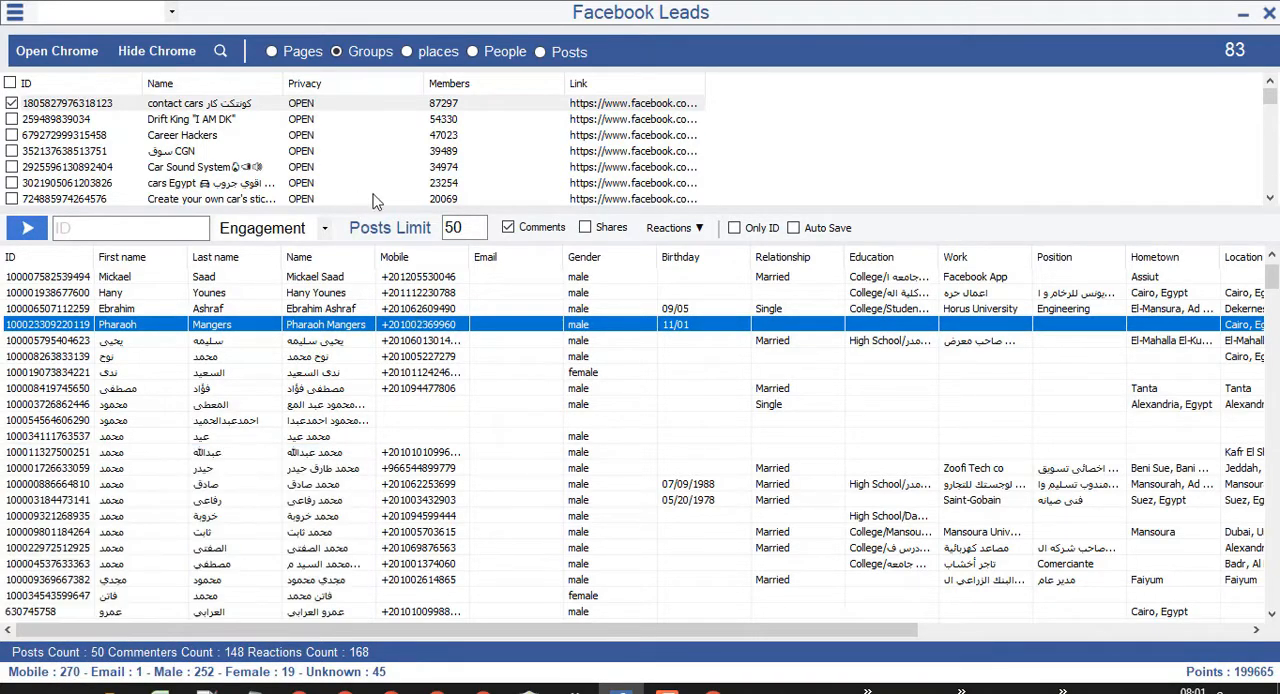
{"action": "left_click", "coordinate": [290, 136]}
{"action": "left_click_drag", "start_coordinate": [469, 257], "coordinate": [427, 257]}
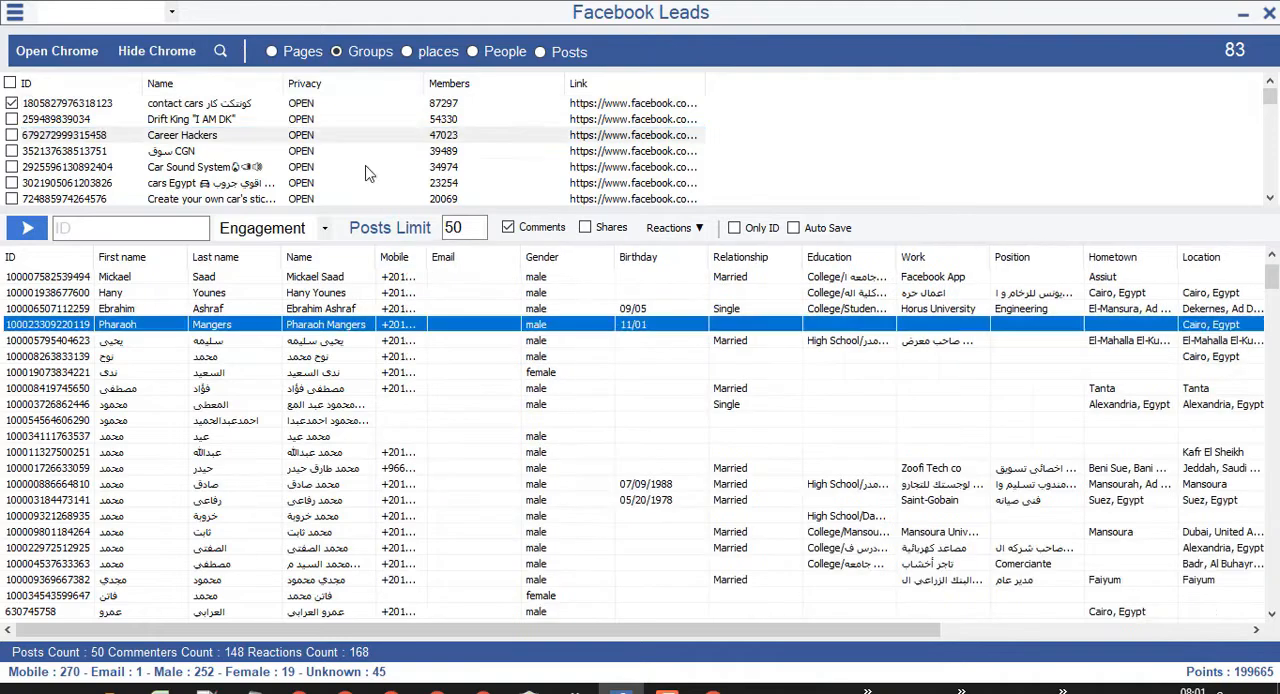
Copy the IDs of all the extracted groups and paste them into a Notepad document.
{"action": "right_click", "coordinate": [332, 105]}
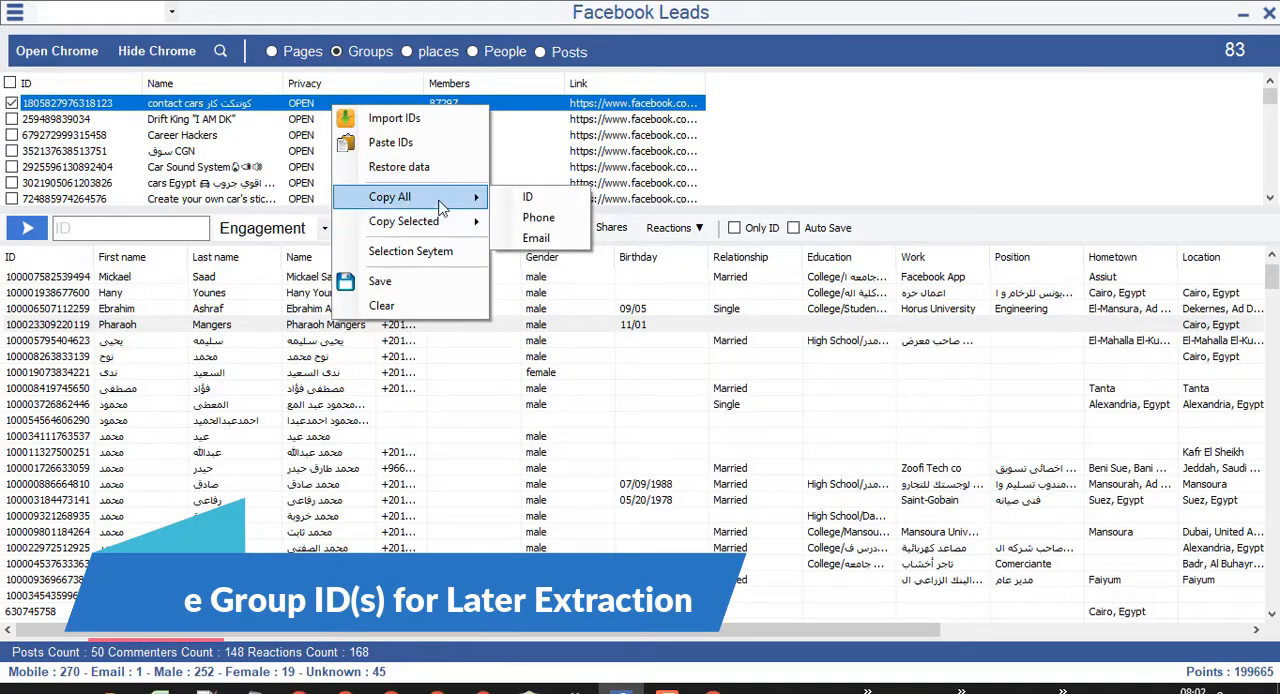
{"action": "left_click", "coordinate": [541, 205]}
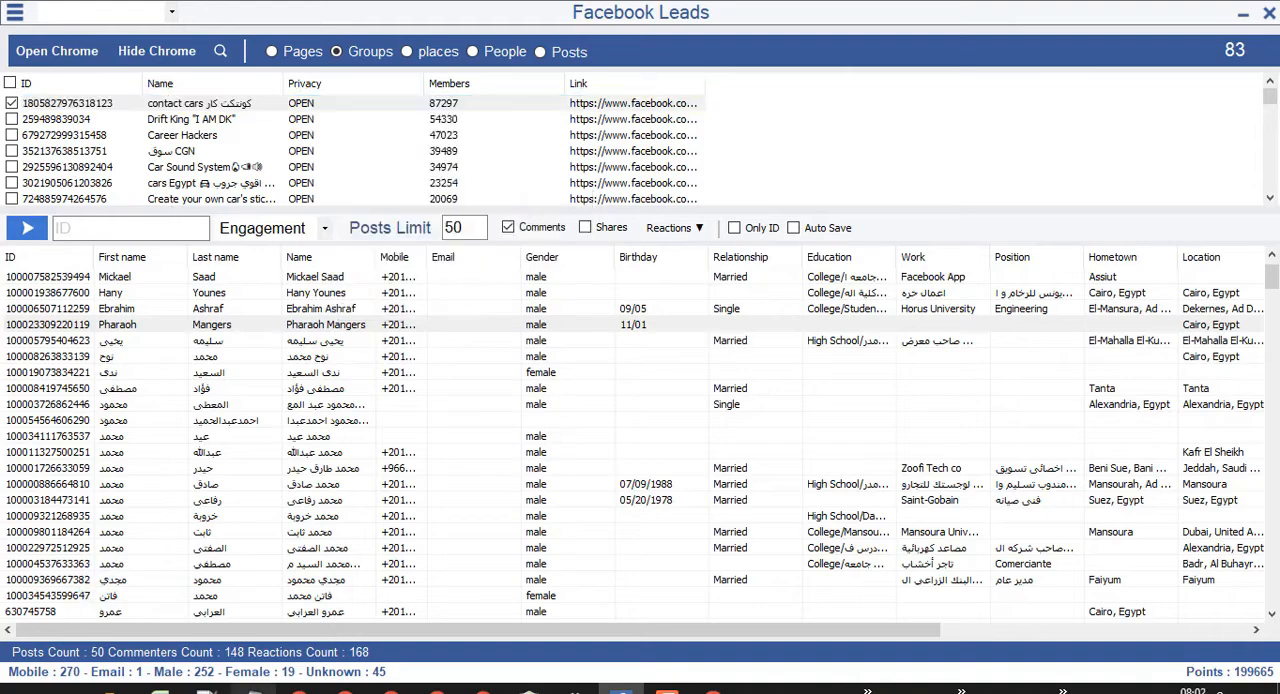
{"action": "left_click", "coordinate": [620, 690]}
{"action": "right_click", "coordinate": [737, 149]}
{"action": "left_click", "coordinate": [780, 232]}
Clear all the pasted group IDs from the Notepad document.
{"action": "right_click", "coordinate": [768, 220]}
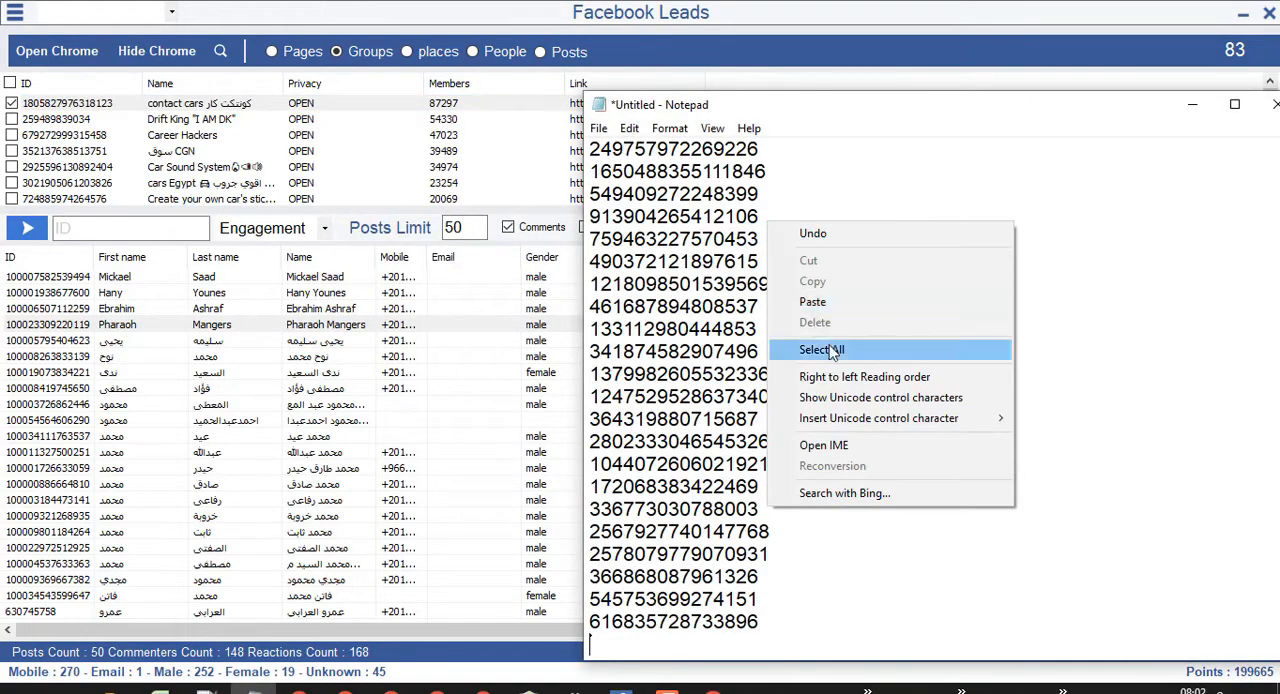
{"action": "left_click", "coordinate": [800, 346]}
{"action": "key", "text": "Delete"}
Copy only the IDs of the second to fourth groups in the list and paste them into Notepad.
{"action": "right_click", "coordinate": [410, 135]}
{"action": "mouse_move", "coordinate": [476, 223]}
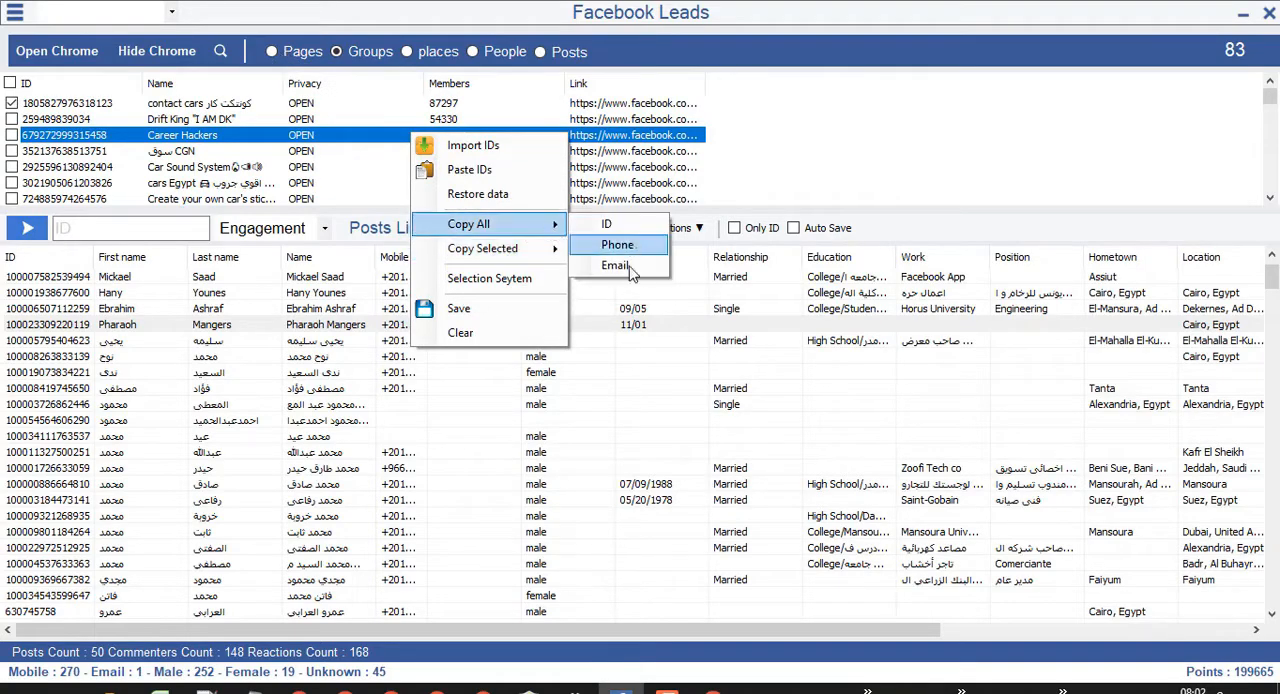
{"action": "mouse_move", "coordinate": [533, 256]}
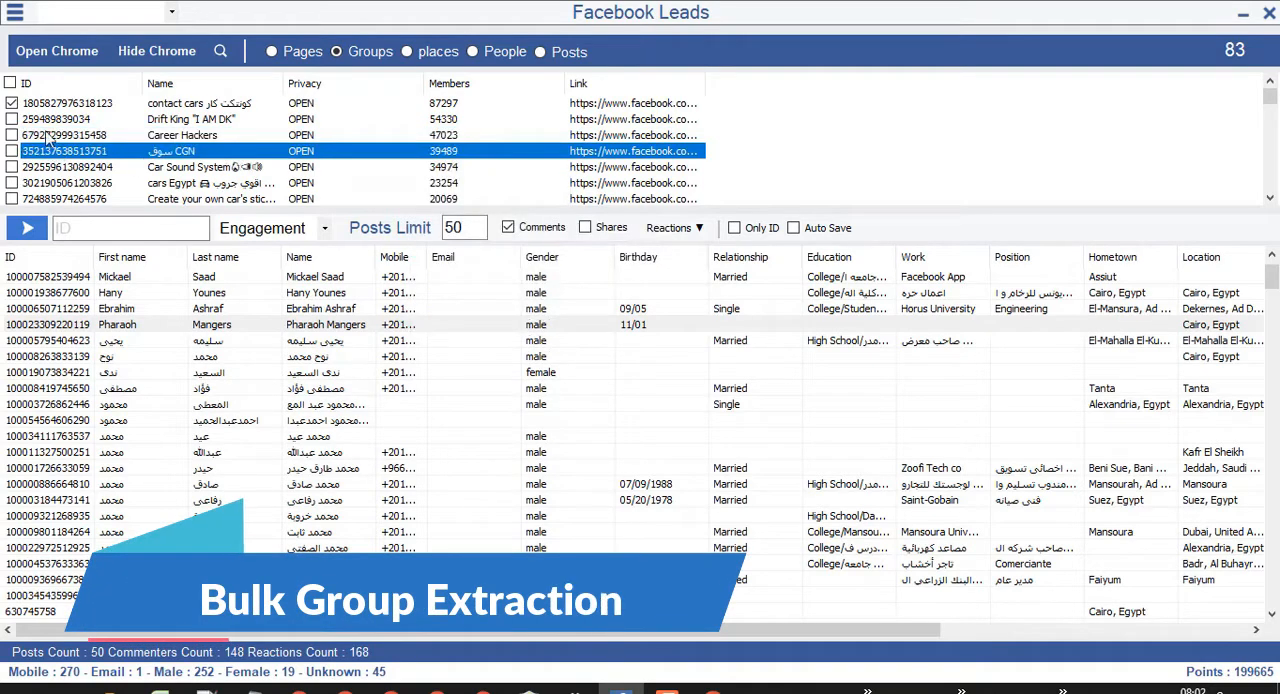
{"action": "left_click", "coordinate": [46, 123], "text": "shift"}
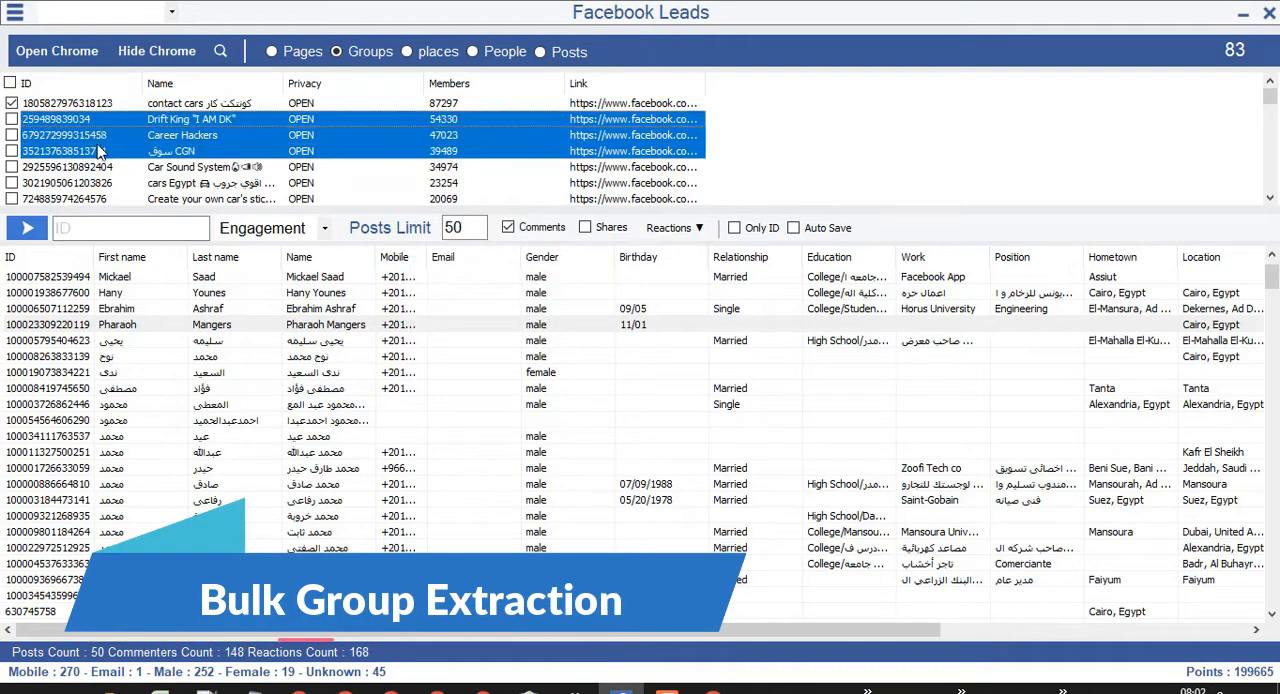
{"action": "right_click", "coordinate": [97, 146]}
{"action": "mouse_move", "coordinate": [206, 260]}
{"action": "left_click", "coordinate": [300, 260]}
{"action": "left_click", "coordinate": [253, 688]}
{"action": "right_click", "coordinate": [666, 354]}
{"action": "left_click", "coordinate": [705, 444]}
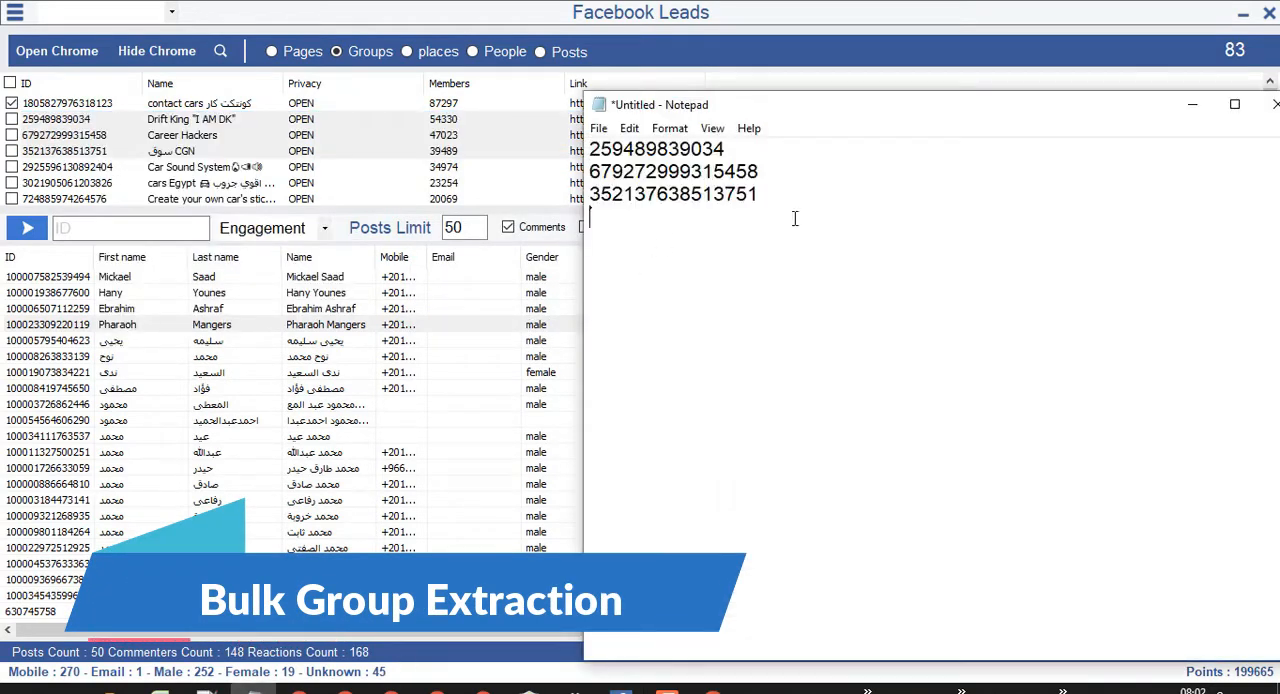
{"action": "key", "text": "ctrl+a"}
{"action": "left_click", "coordinate": [773, 170]}
Tick a range of groups with the Selection System, entering 5 as the end of the range.
{"action": "left_click", "coordinate": [155, 138]}
{"action": "right_click", "coordinate": [223, 147]}
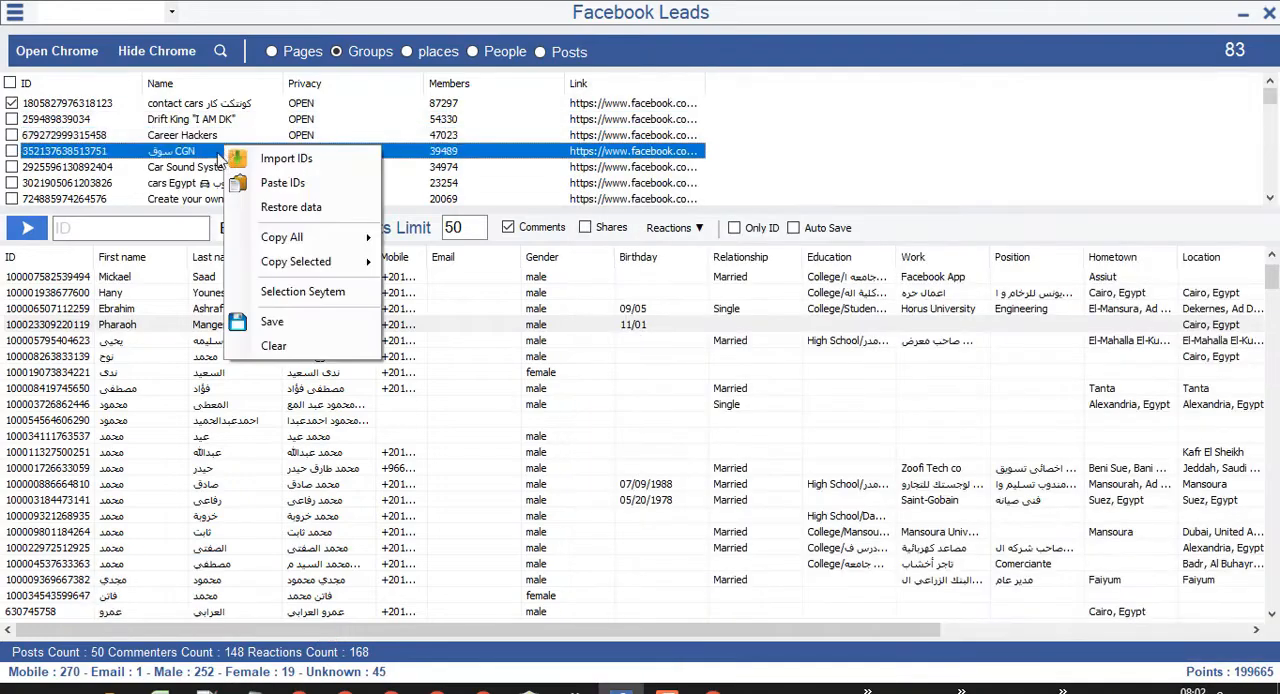
{"action": "left_click", "coordinate": [323, 304]}
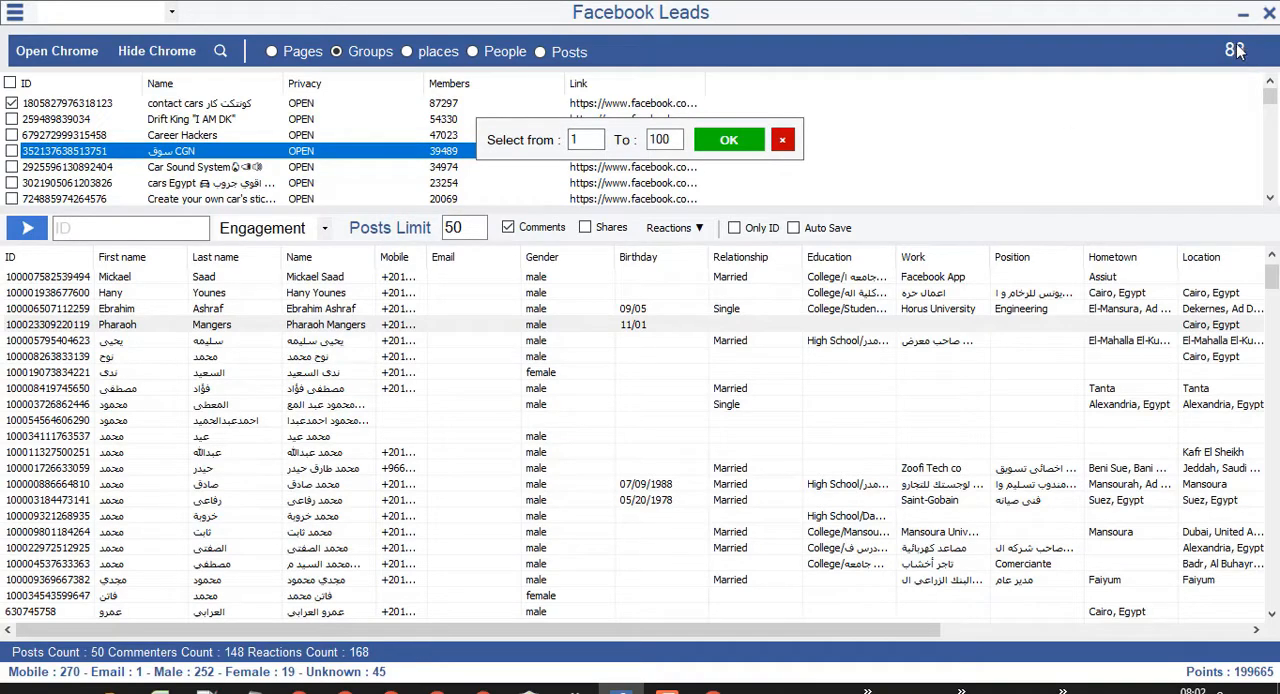
{"action": "double_click", "coordinate": [668, 140]}
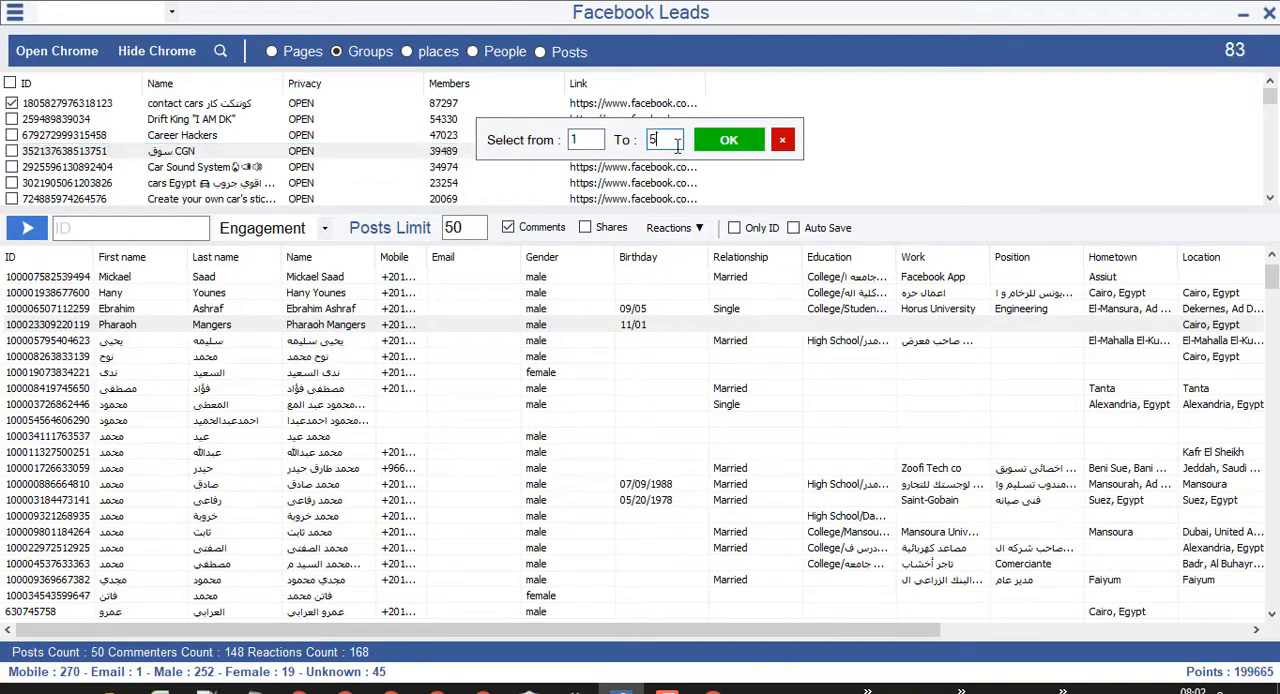
{"action": "type", "text": "5"}
{"action": "left_click", "coordinate": [728, 140]}
{"action": "scroll", "coordinate": [165, 140], "scroll_direction": "down", "scroll_amount": 1}
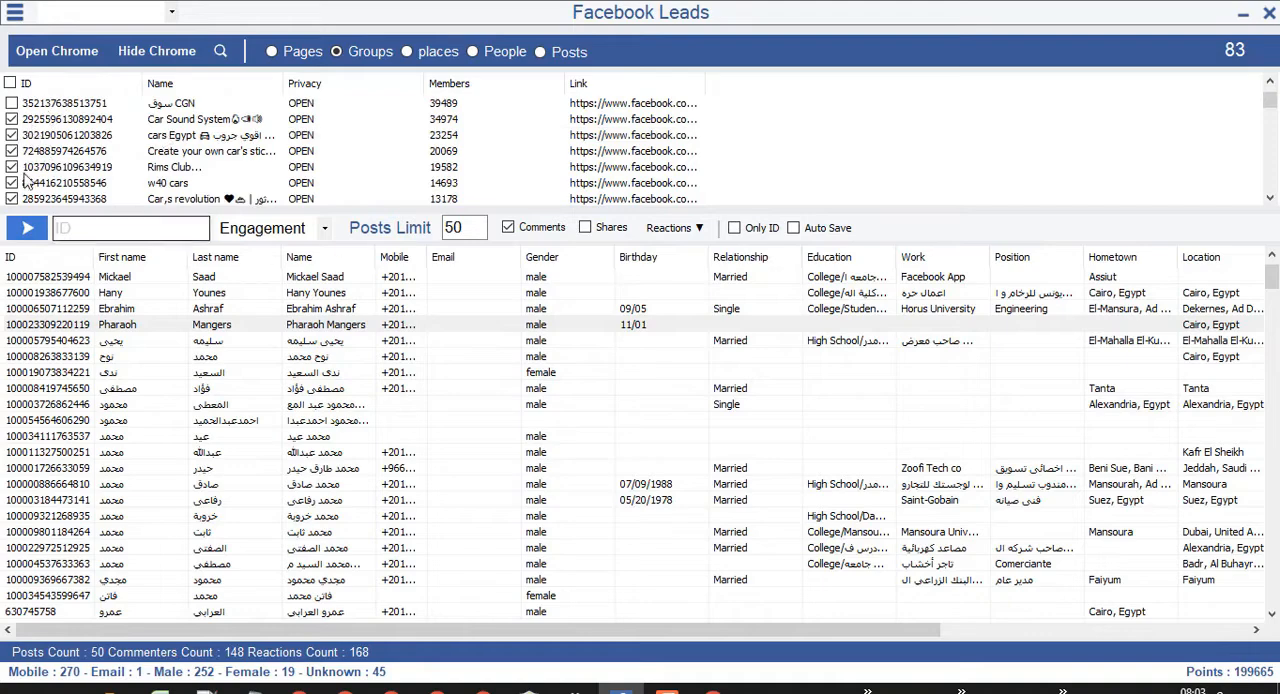
Tick all the groups in the list at once and clear the ticks again.
{"action": "scroll", "coordinate": [45, 166], "scroll_direction": "up", "scroll_amount": 1}
{"action": "left_click", "coordinate": [10, 86]}
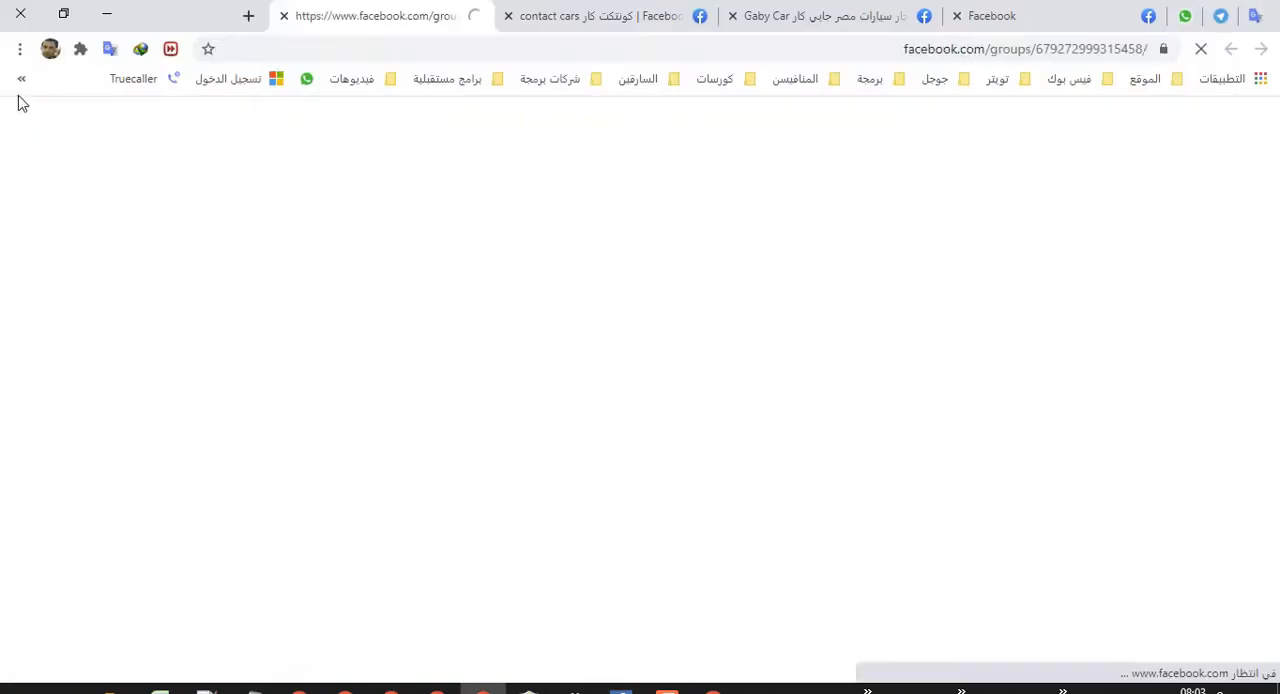
{"action": "key", "text": "alt+Tab"}
Save the extracted groups list in the Documents folder under the file name car.
{"action": "right_click", "coordinate": [481, 122]}
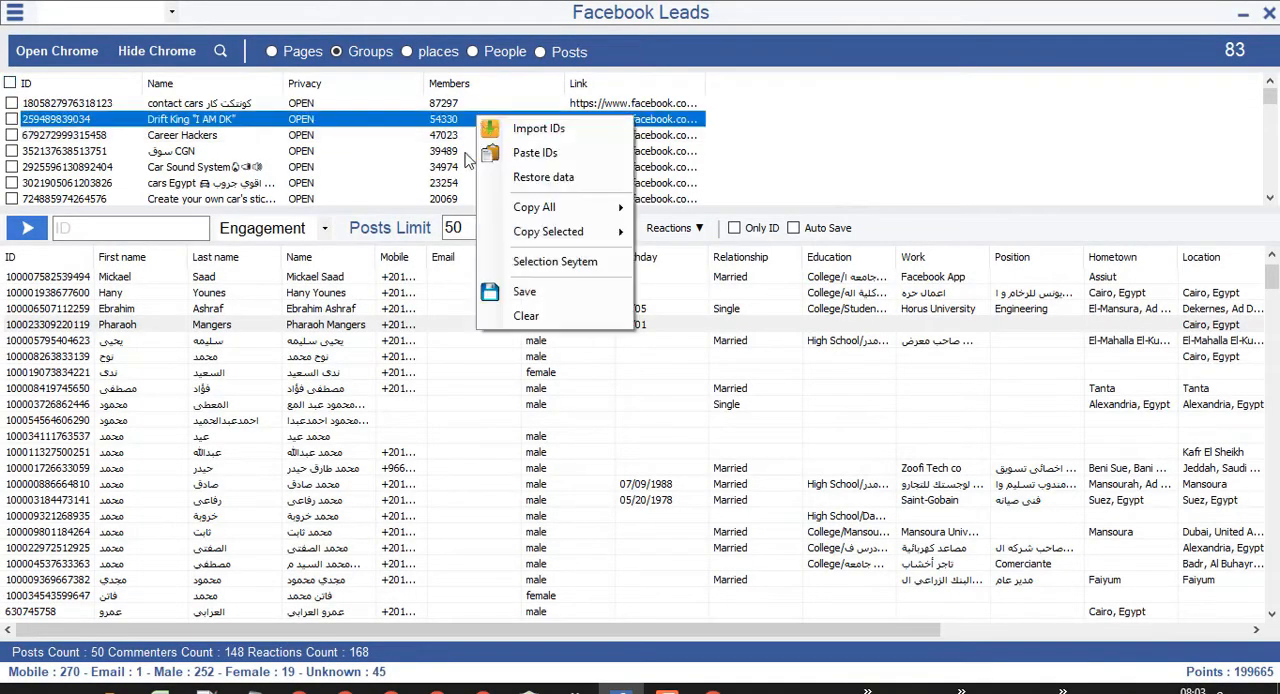
{"action": "left_click", "coordinate": [559, 305]}
{"action": "type", "text": "ca"}
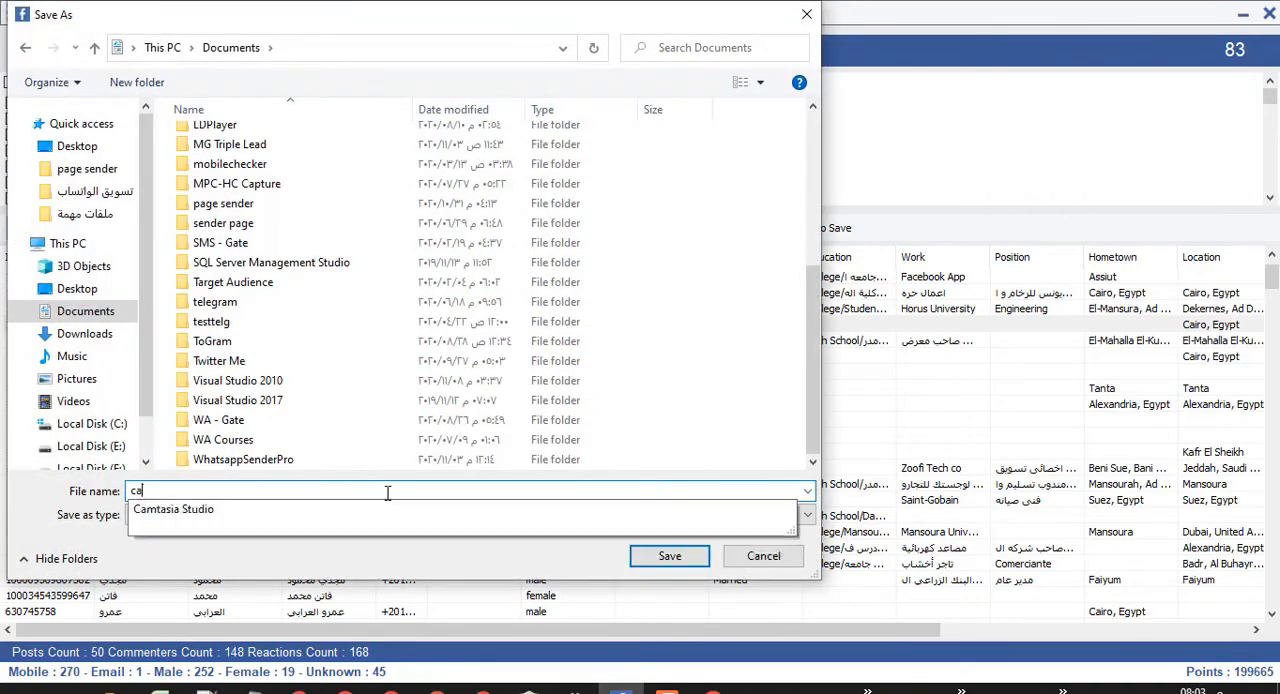
{"action": "key", "text": "Return"}
Delete the files Facebook Leadssetting.tel and MG Triple Leadsetting.tel listed below the car file in the Documents folder.
{"action": "left_click", "coordinate": [189, 391]}
{"action": "scroll", "coordinate": [400, 420], "scroll_direction": "down", "scroll_amount": 7}
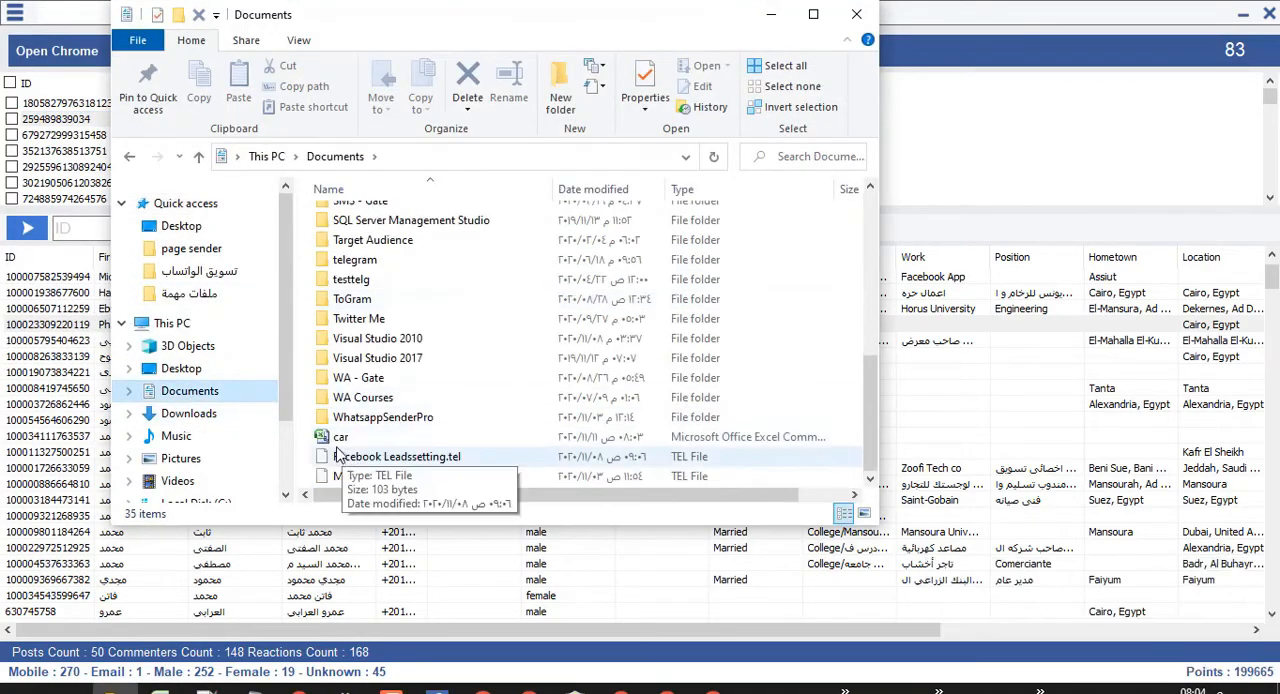
{"action": "left_click", "coordinate": [370, 437]}
{"action": "left_click", "coordinate": [383, 456]}
{"action": "left_click", "coordinate": [357, 476], "text": "shift"}
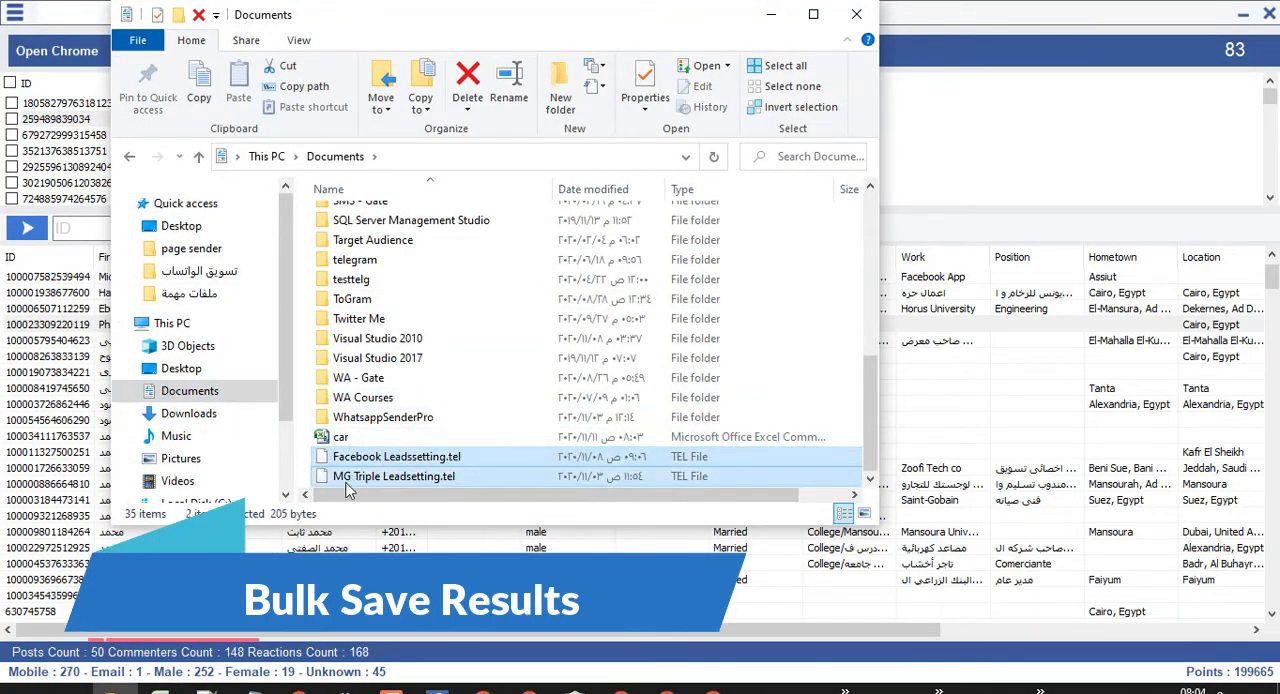
{"action": "key", "text": "Delete"}
Open the saved car file in Excel, widen the ID column to fit and select the IDs in A2:A18.
{"action": "scroll", "coordinate": [380, 460], "scroll_direction": "up", "scroll_amount": 4}
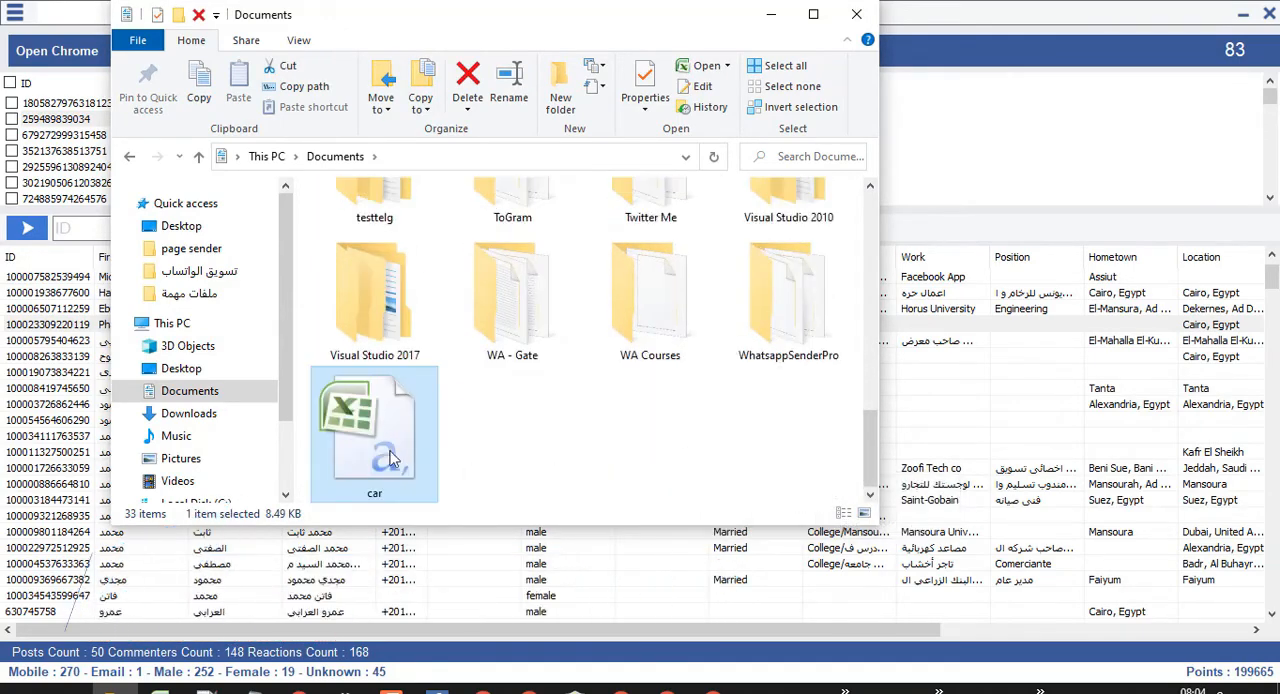
{"action": "double_click", "coordinate": [384, 416]}
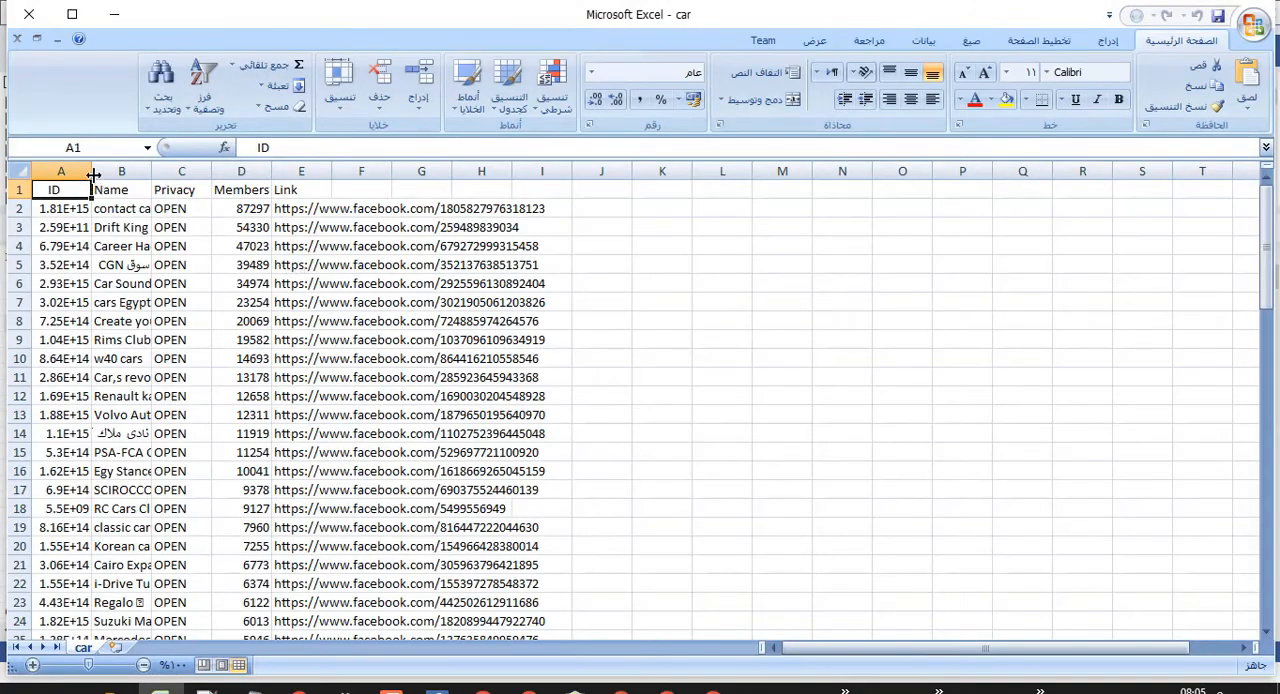
{"action": "double_click", "coordinate": [92, 175]}
{"action": "left_click_drag", "start_coordinate": [100, 208], "coordinate": [100, 471]}
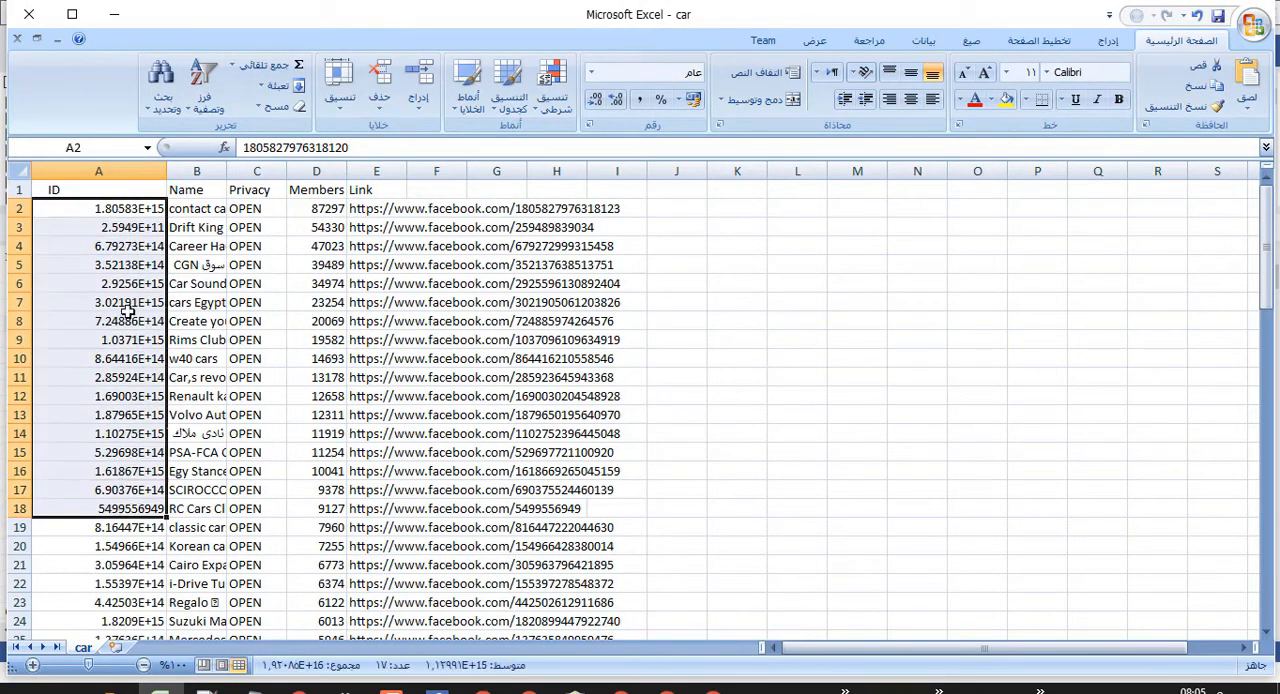
Close the car workbook and open car.csv from the Documents folder in the Text Import Wizard.
{"action": "left_click", "coordinate": [158, 230]}
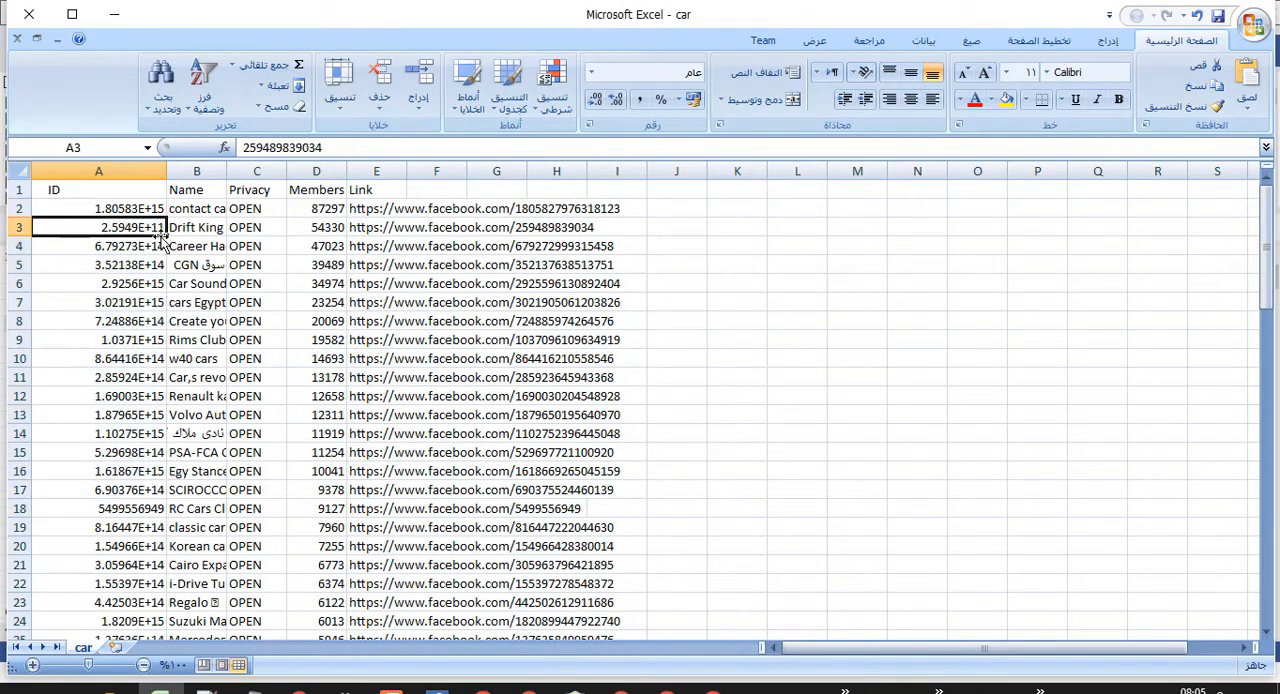
{"action": "left_click", "coordinate": [17, 38]}
{"action": "left_click_drag", "start_coordinate": [527, 14], "coordinate": [535, 14]}
{"action": "left_click", "coordinate": [1252, 24]}
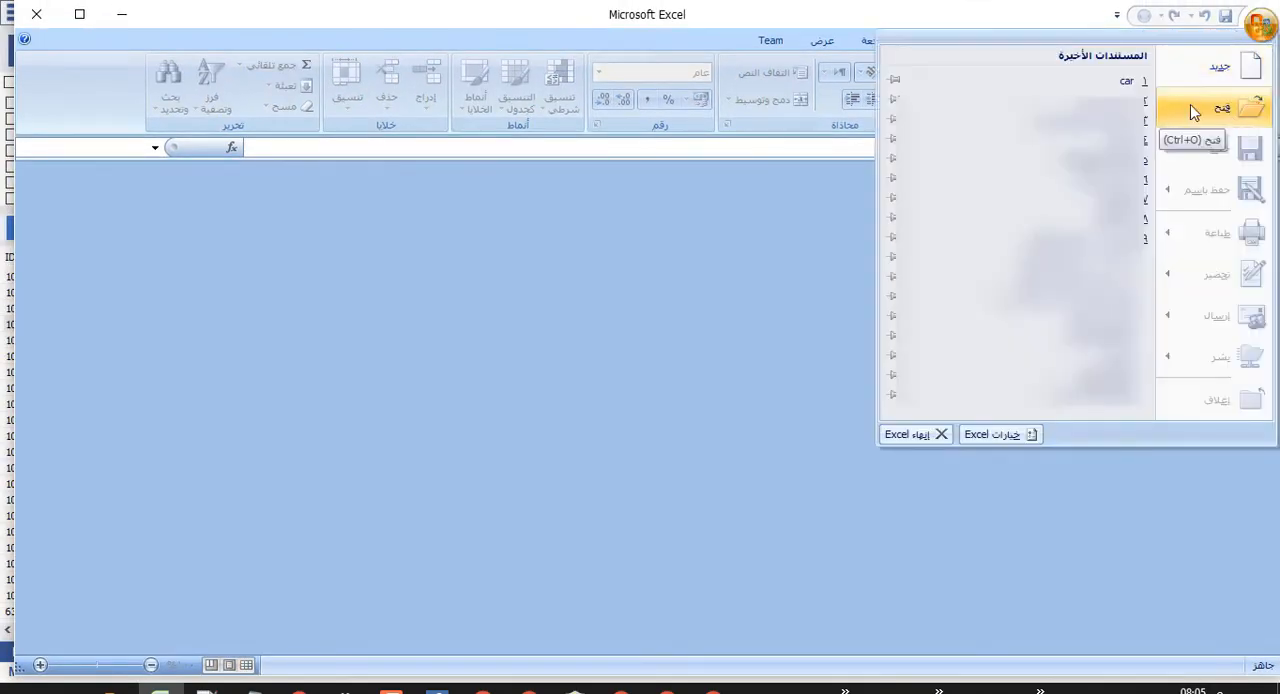
{"action": "left_click", "coordinate": [1100, 84]}
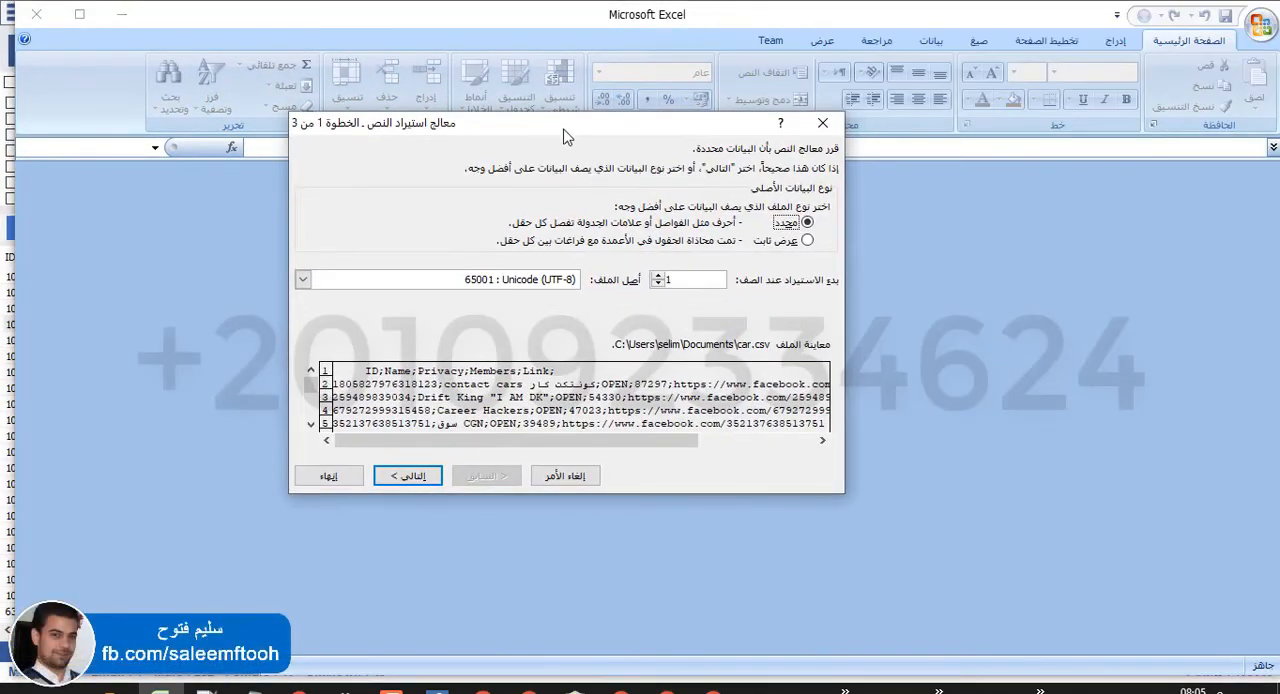
Keep the import type as delimited and make the semicolon the only delimiter instead of the tab.
{"action": "left_click", "coordinate": [418, 476]}
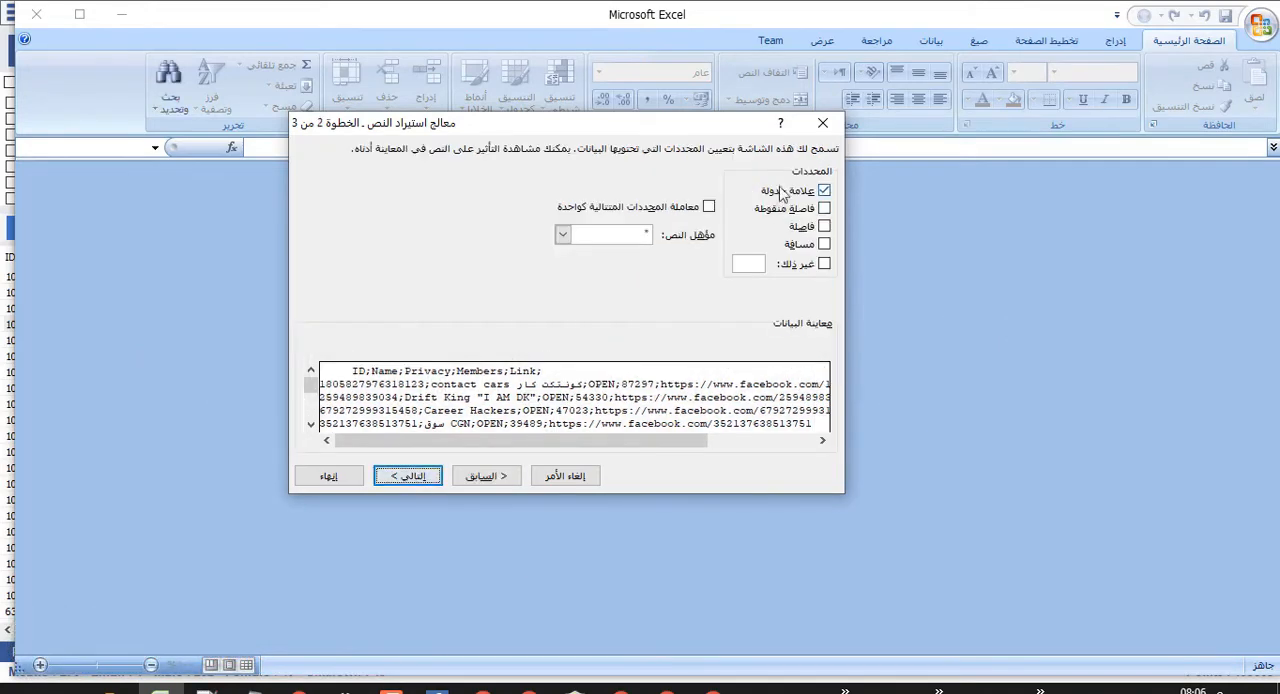
{"action": "left_click", "coordinate": [823, 208]}
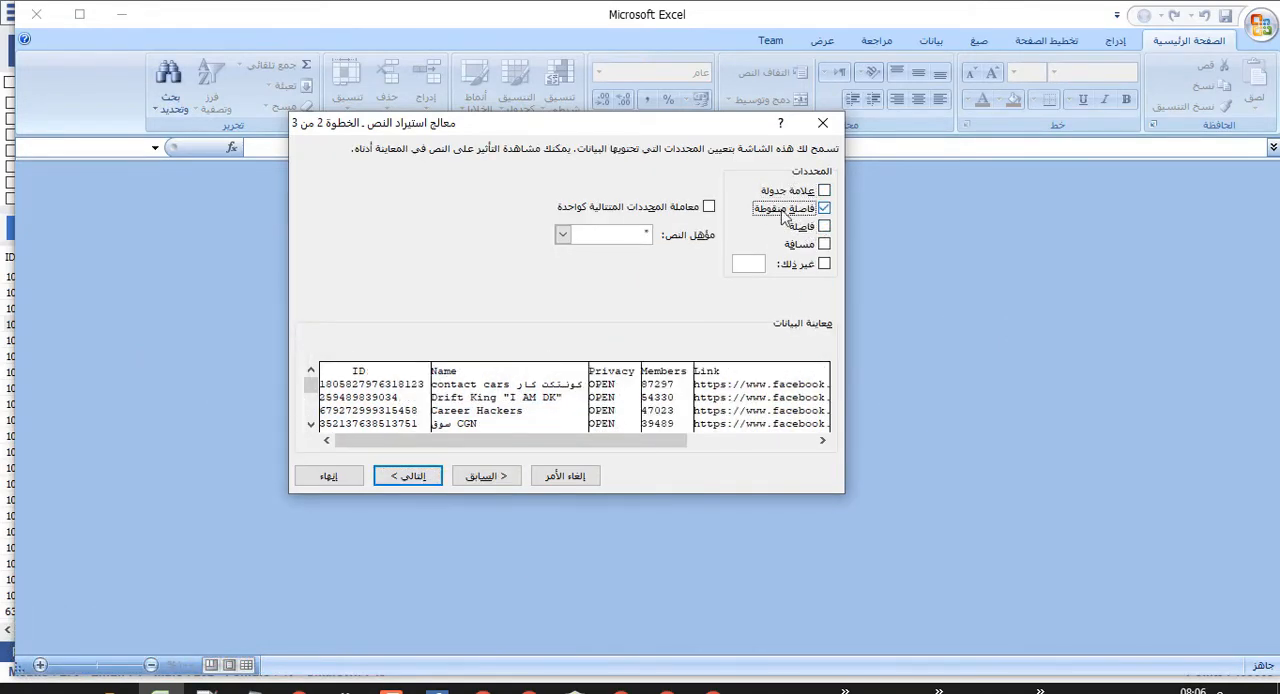
{"action": "left_click", "coordinate": [493, 476]}
{"action": "left_click", "coordinate": [437, 477]}
{"action": "left_click", "coordinate": [410, 476]}
Set the ID column's data format to Text, leave the other columns as General and finish the import.
{"action": "left_click", "coordinate": [358, 396]}
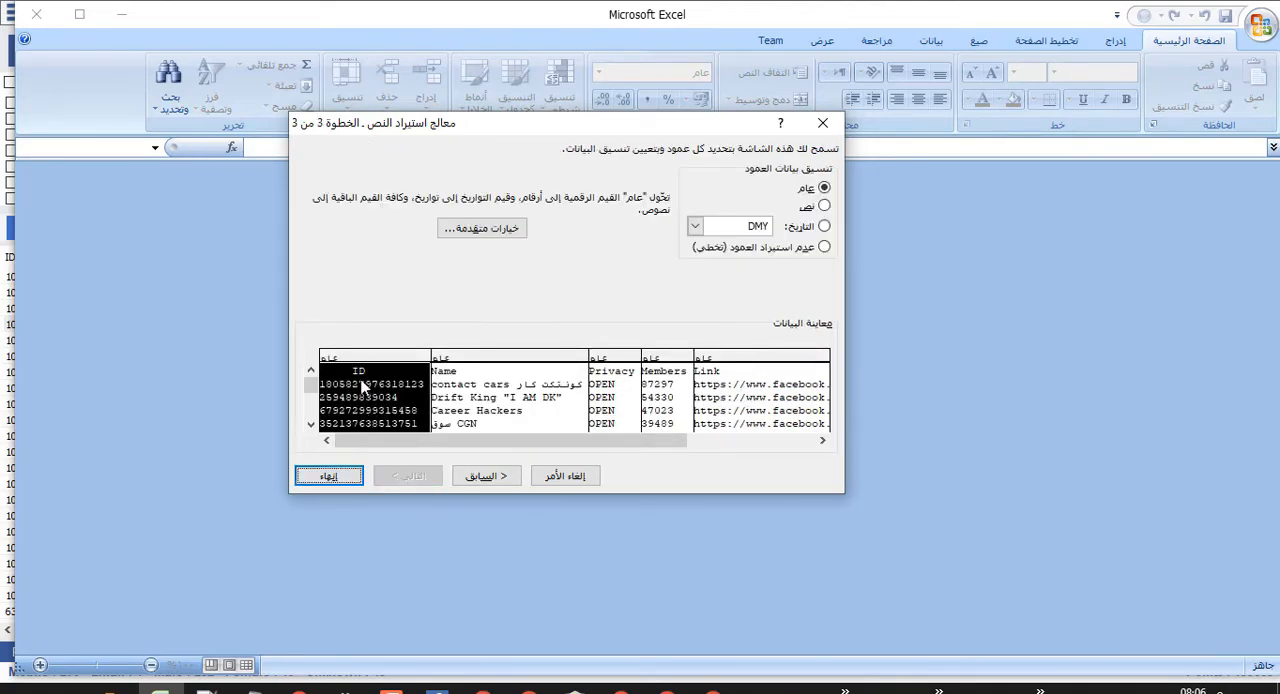
{"action": "left_click", "coordinate": [620, 405]}
{"action": "left_click", "coordinate": [510, 400]}
{"action": "left_click", "coordinate": [630, 406]}
{"action": "left_click", "coordinate": [735, 408]}
{"action": "left_click", "coordinate": [378, 376]}
{"action": "left_click", "coordinate": [670, 398]}
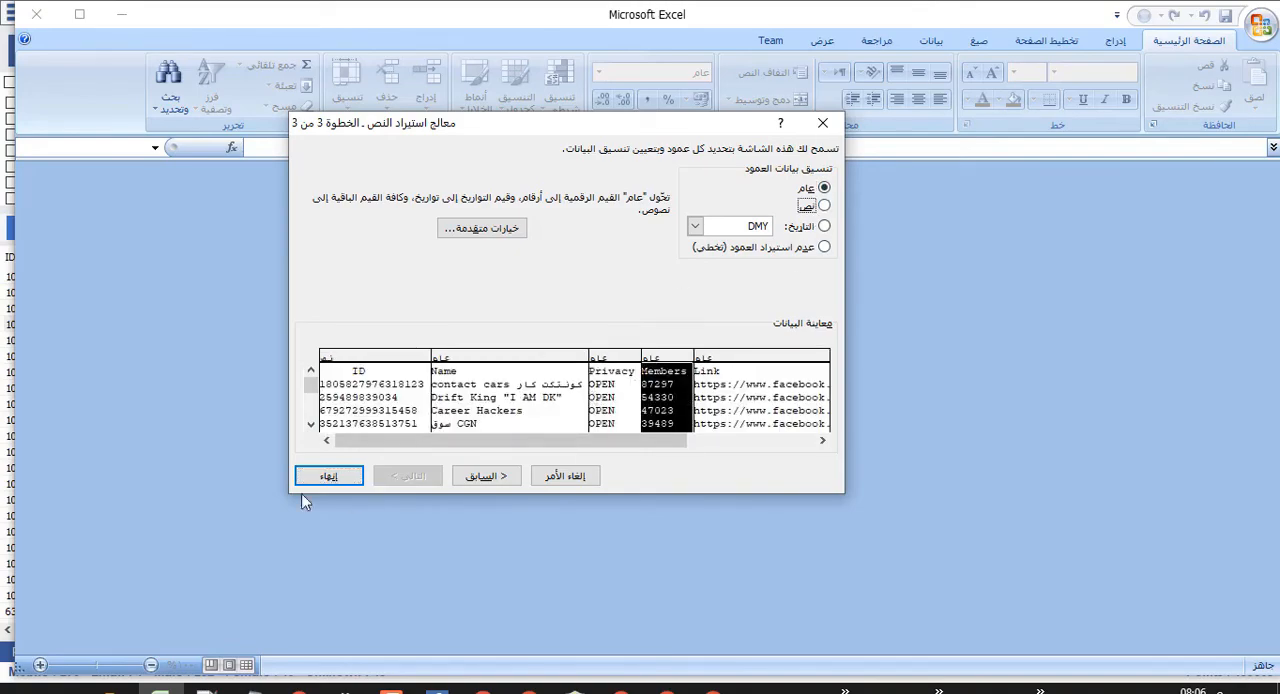
{"action": "left_click", "coordinate": [316, 476]}
Fit the widths of the ID, Name and Link columns to their contents and select the IDs in A6:A7.
{"action": "left_click_drag", "start_coordinate": [100, 172], "coordinate": [305, 172]}
{"action": "left_click_drag", "start_coordinate": [485, 171], "coordinate": [638, 171]}
{"action": "left_click_drag", "start_coordinate": [89, 227], "coordinate": [89, 449]}
{"action": "left_click_drag", "start_coordinate": [89, 302], "coordinate": [89, 286]}
Save the imported list as an Excel workbook named car in the Documents folder and close Excel.
{"action": "left_click", "coordinate": [1256, 24]}
{"action": "mouse_move", "coordinate": [1172, 190]}
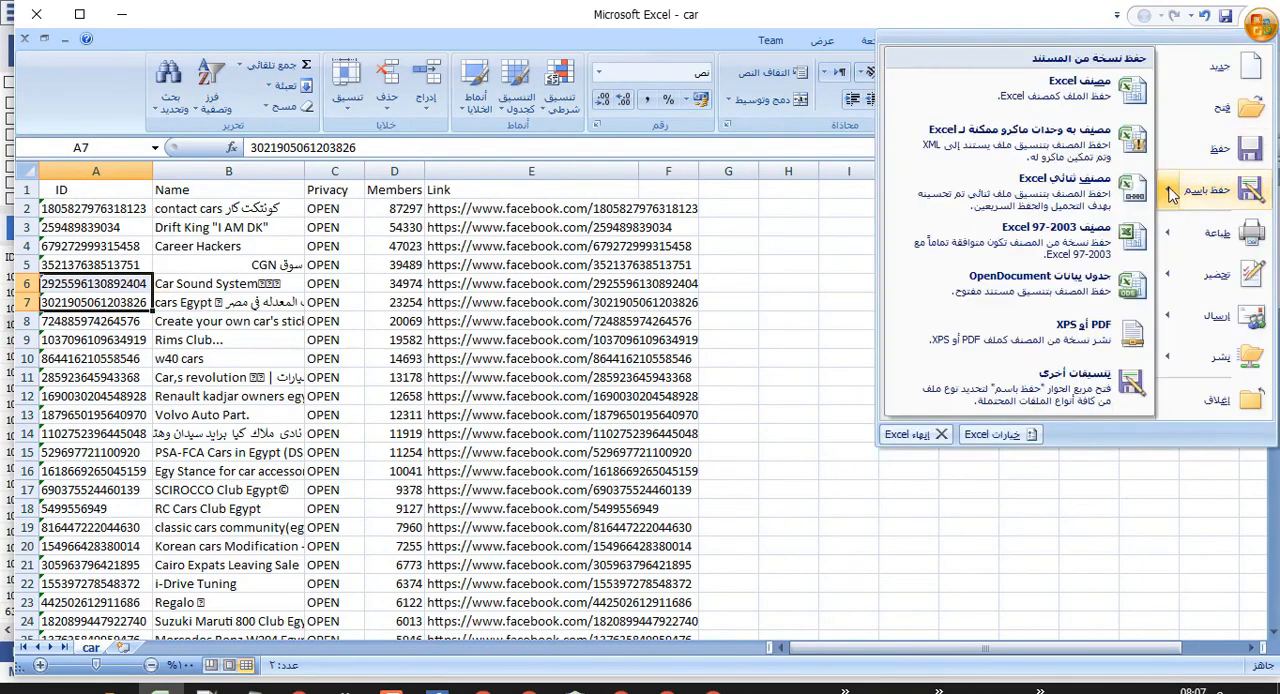
{"action": "left_click", "coordinate": [1086, 88]}
{"action": "left_click", "coordinate": [191, 490]}
{"action": "left_click", "coordinate": [36, 14]}
Compare the two car files in the Documents folder and open the CSV version in Excel.
{"action": "left_click", "coordinate": [502, 440]}
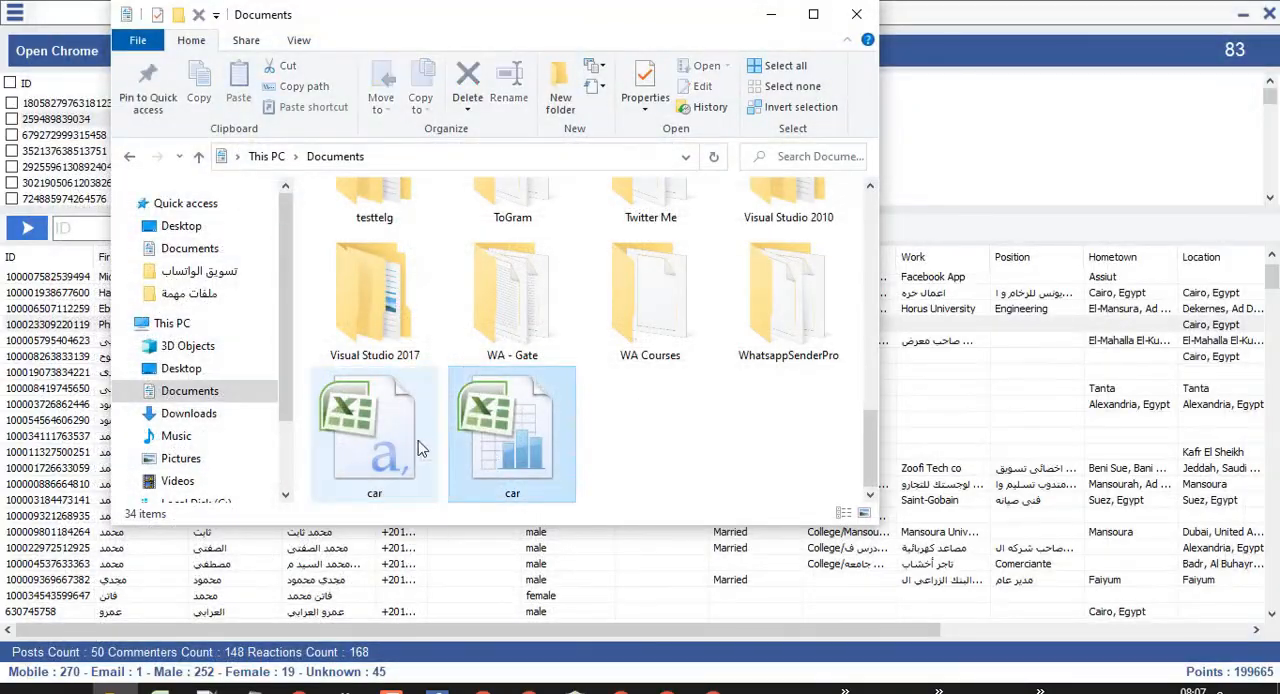
{"action": "left_click", "coordinate": [404, 460]}
{"action": "left_click", "coordinate": [538, 452]}
{"action": "left_click", "coordinate": [370, 430]}
{"action": "double_click", "coordinate": [368, 434]}
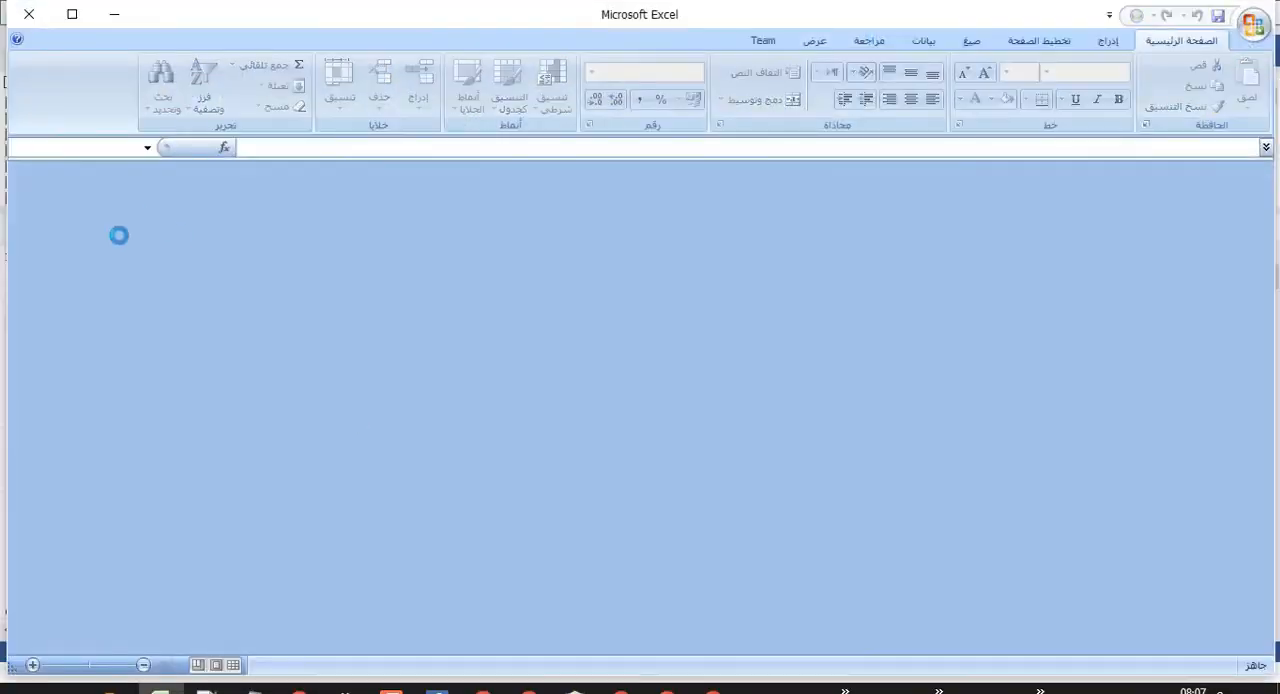